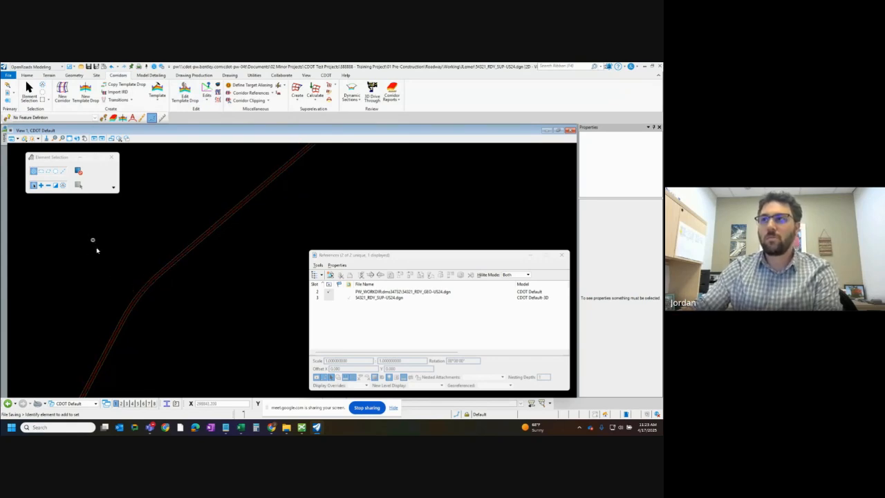
- Examine the properties of the superelevation section along the roadway alignment and clear the selection
{"action": "left_click", "coordinate": [143, 293]}
{"action": "left_click", "coordinate": [120, 289]}
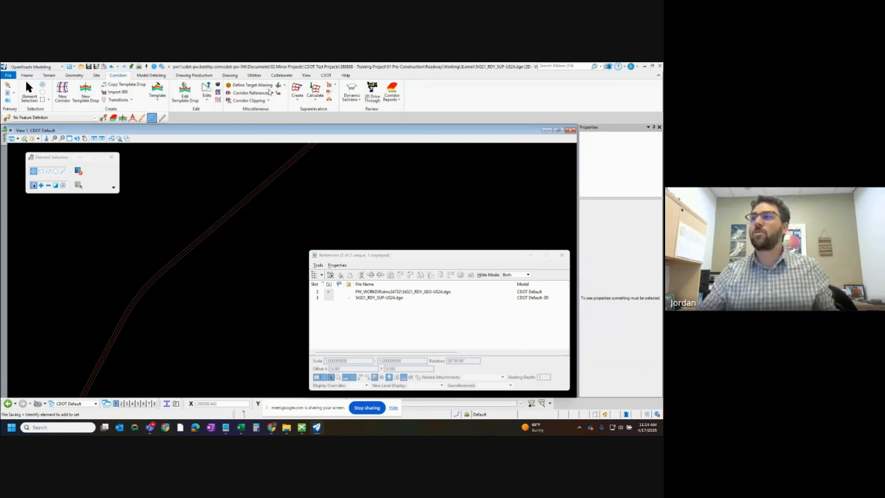
{"action": "left_click", "coordinate": [298, 102]}
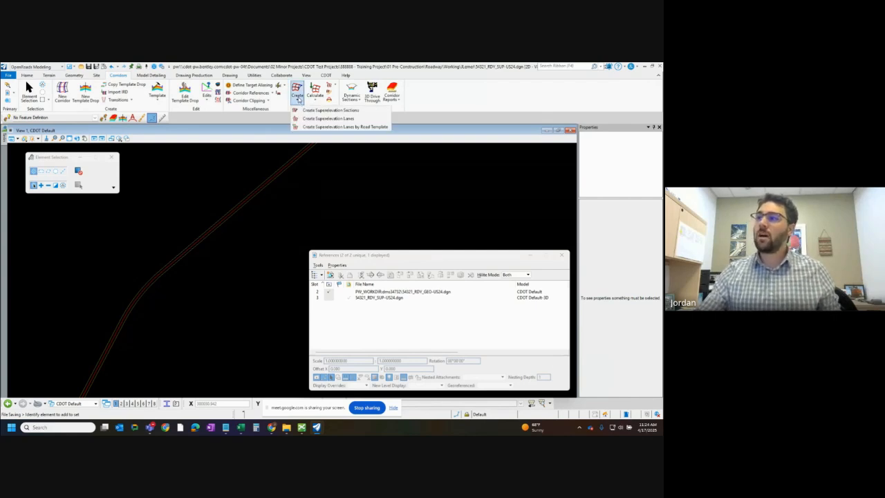
{"action": "left_click", "coordinate": [299, 101]}
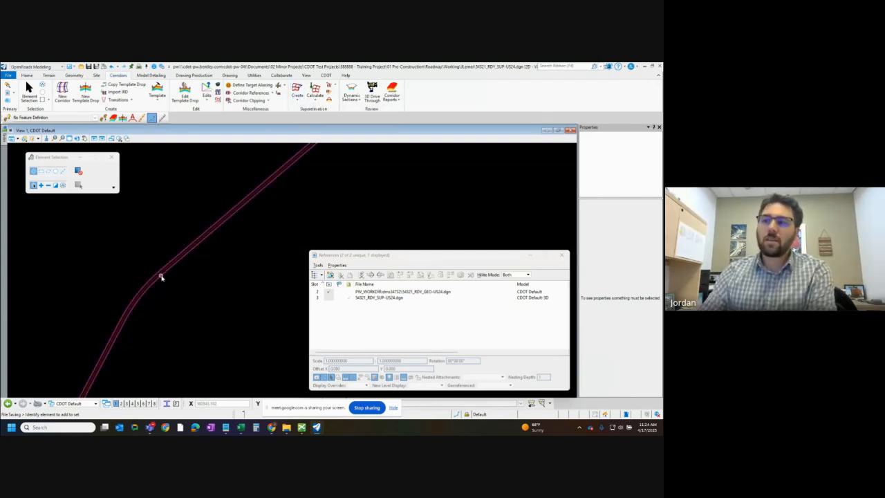
{"action": "left_click", "coordinate": [161, 276]}
{"action": "left_click", "coordinate": [130, 249]}
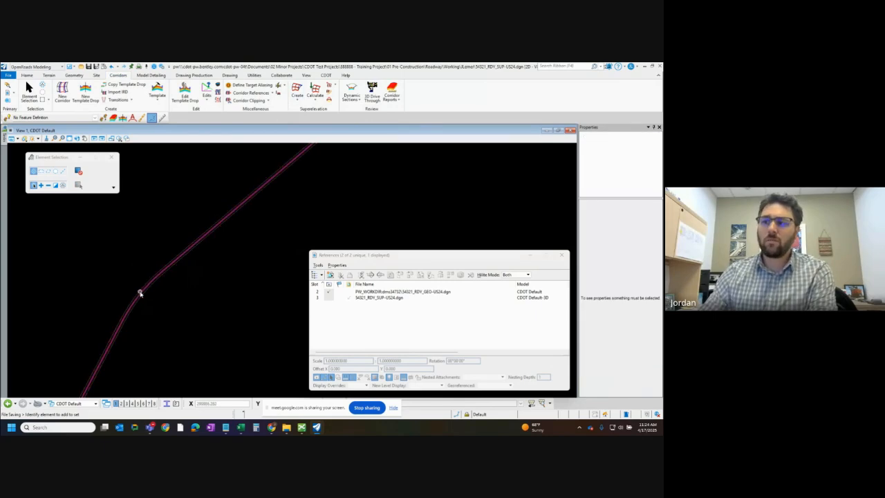
{"action": "left_click", "coordinate": [137, 292]}
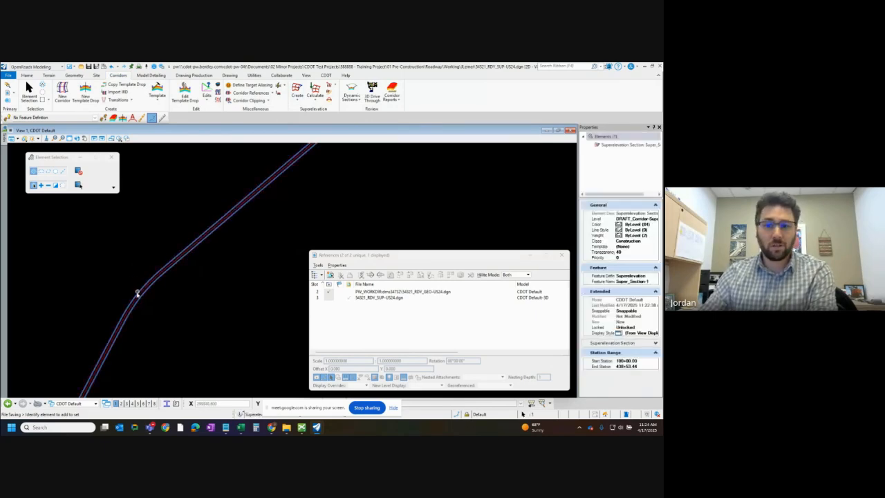
{"action": "left_click", "coordinate": [132, 282]}
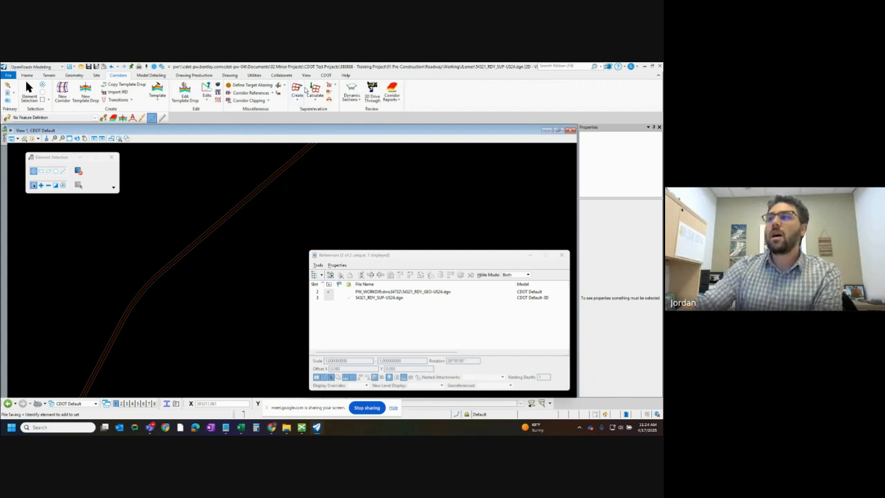
- Create primary superelevation lane Lane_L2 on the section, left of centerline, with 12.000 inside edge offset, 12.000 width and -2.00% normal cross slope
{"action": "left_click", "coordinate": [297, 98]}
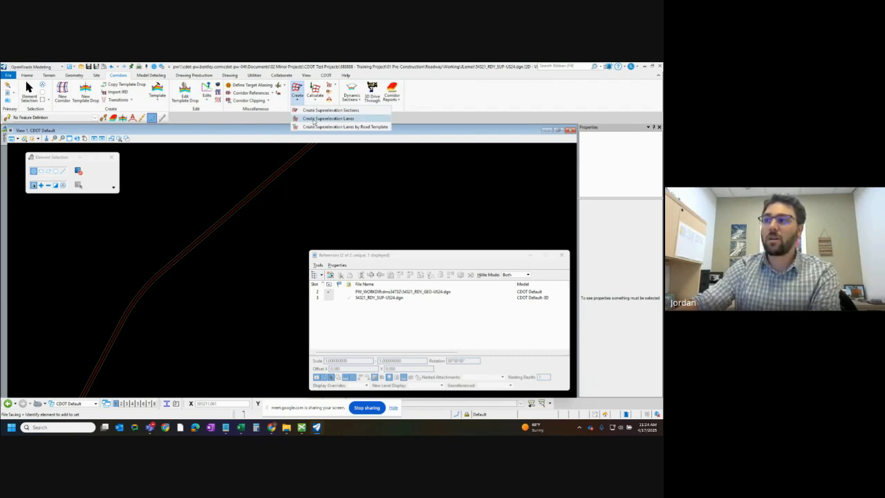
{"action": "left_click", "coordinate": [314, 119]}
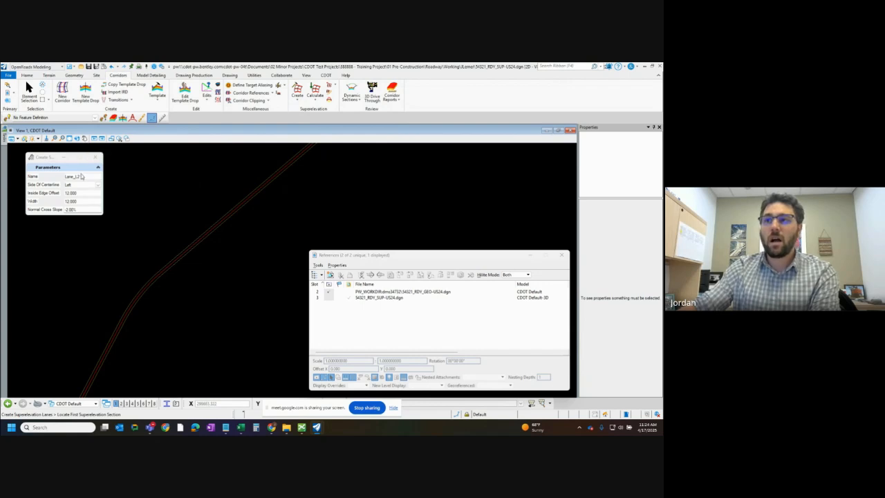
{"action": "double_click", "coordinate": [82, 176]}
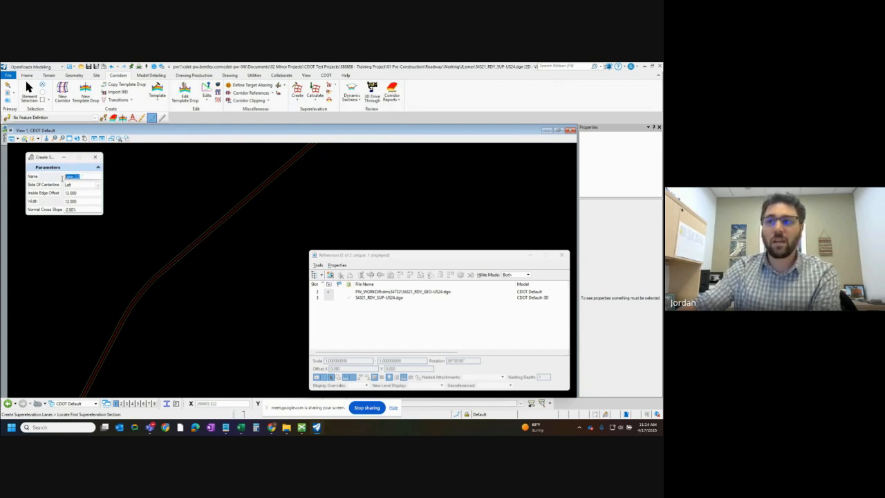
{"action": "left_click", "coordinate": [81, 179]}
{"action": "left_click_drag", "start_coordinate": [82, 178], "coordinate": [76, 177]}
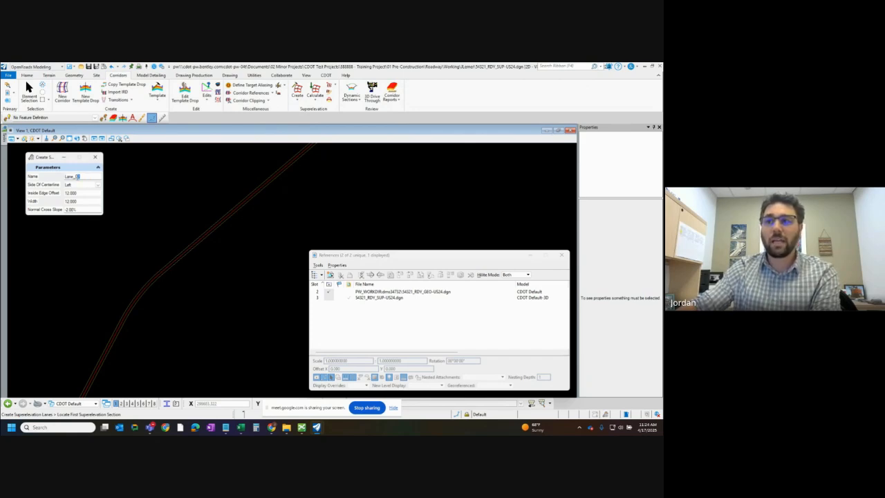
{"action": "left_click", "coordinate": [79, 177]}
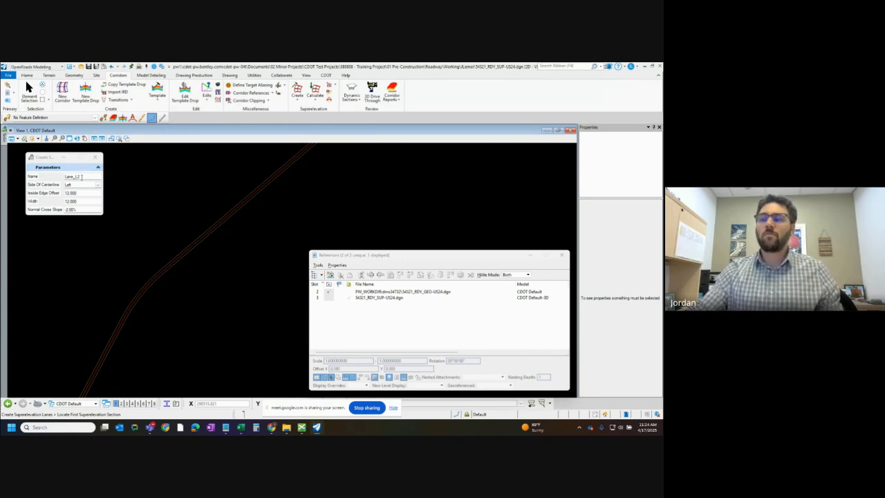
{"action": "scroll", "coordinate": [139, 291], "scroll_direction": "up", "scroll_amount": 3}
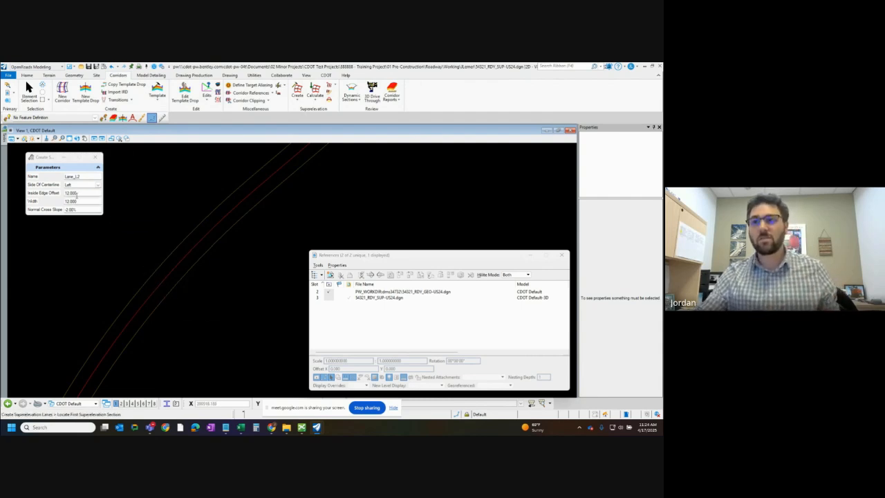
{"action": "left_click", "coordinate": [77, 202]}
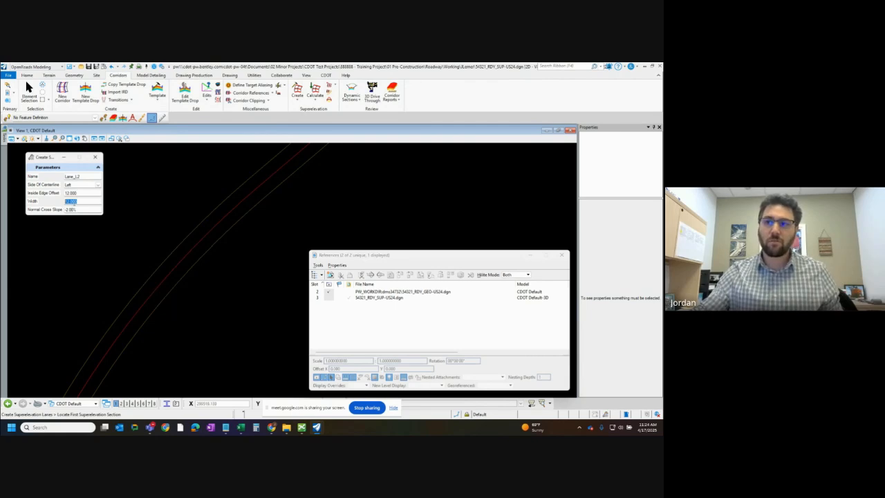
{"action": "left_click", "coordinate": [80, 193]}
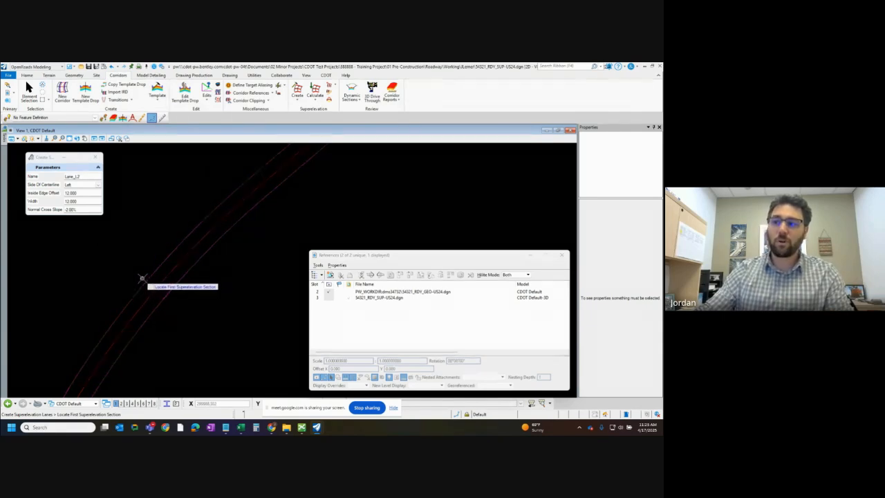
{"action": "left_click", "coordinate": [146, 280]}
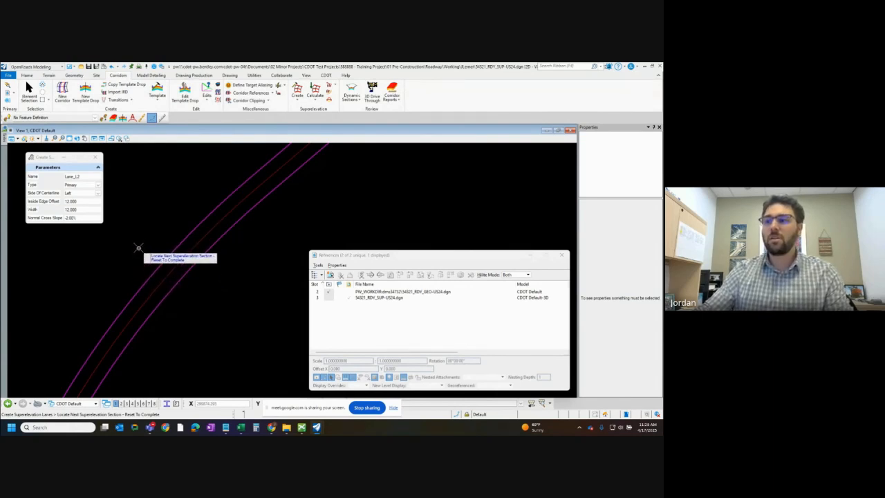
{"action": "right_click", "coordinate": [138, 248]}
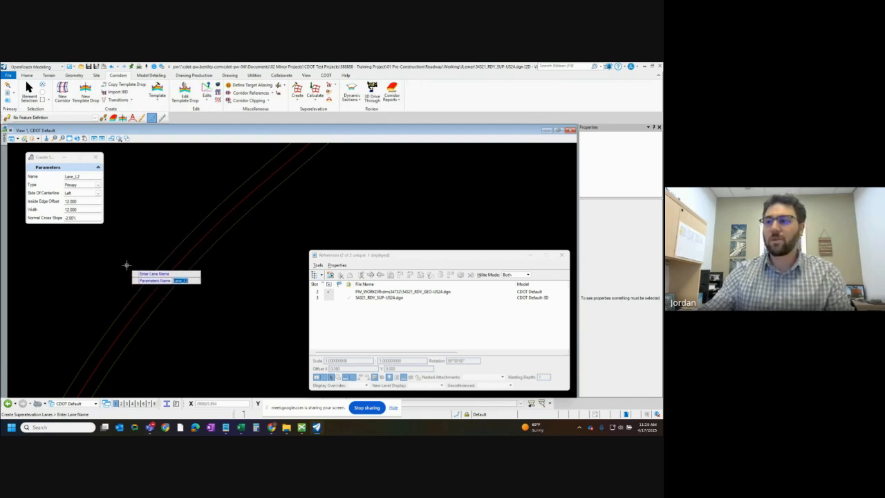
{"action": "left_click", "coordinate": [112, 244]}
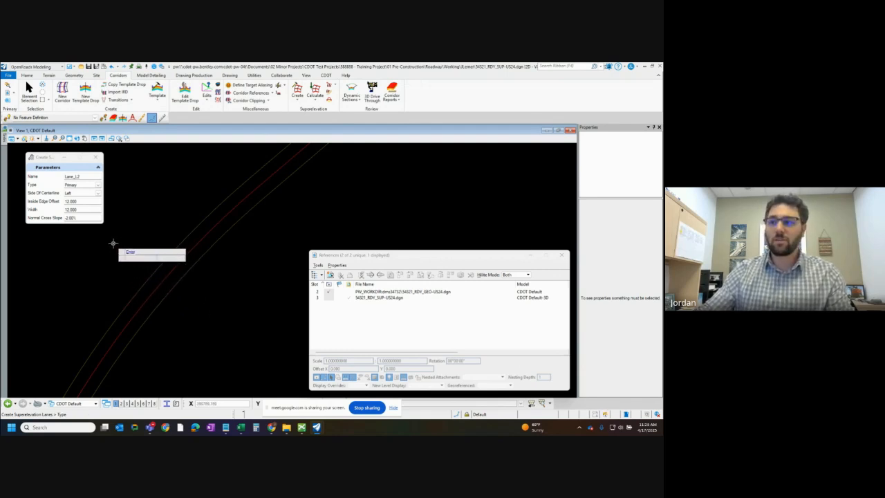
{"action": "left_click", "coordinate": [114, 243]}
{"action": "left_click", "coordinate": [113, 243]}
{"action": "left_click", "coordinate": [113, 243]}
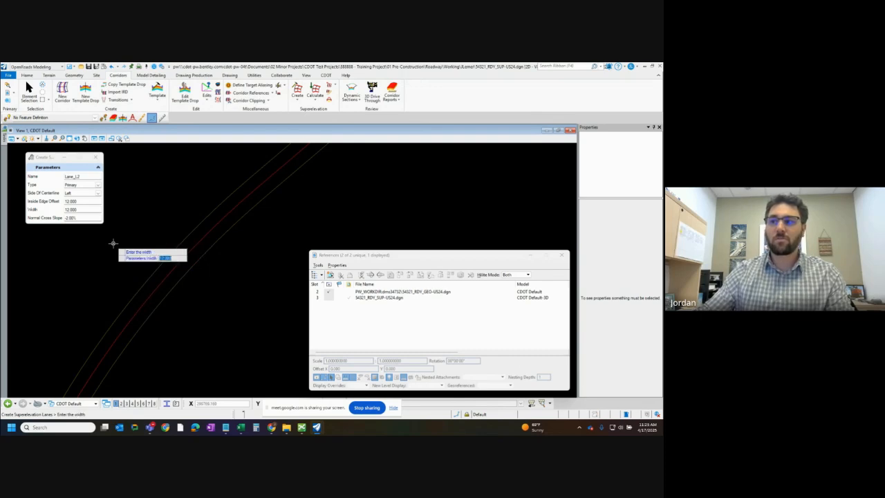
{"action": "left_click", "coordinate": [114, 243]}
{"action": "left_click", "coordinate": [114, 244]}
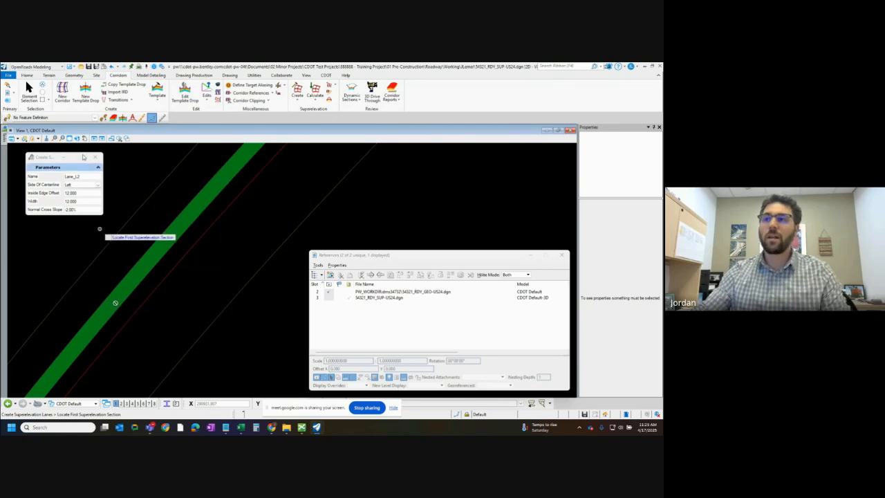
- Create primary superelevation lane Lane_L1 on the same section, left of centerline, with 0.000 inside edge offset, 12.000 width and -2.00% cross slope
{"action": "left_click", "coordinate": [82, 177]}
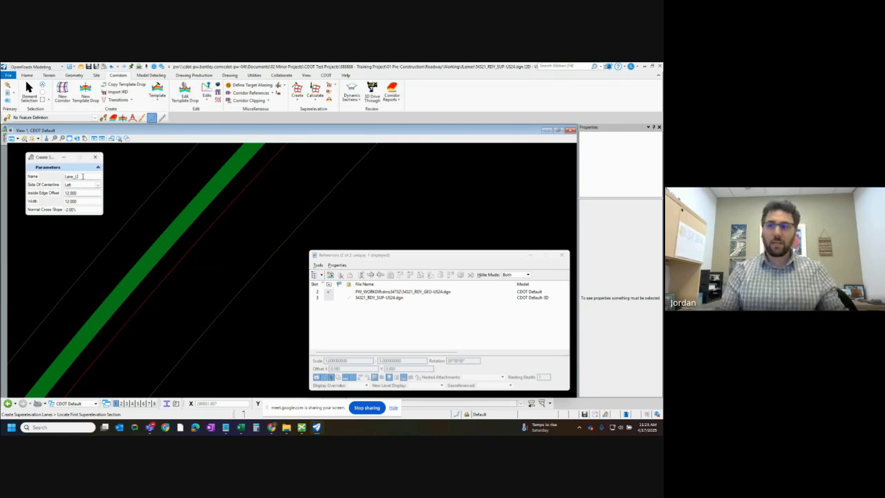
{"action": "key", "text": "BackSpace"}
{"action": "type", "text": "1"}
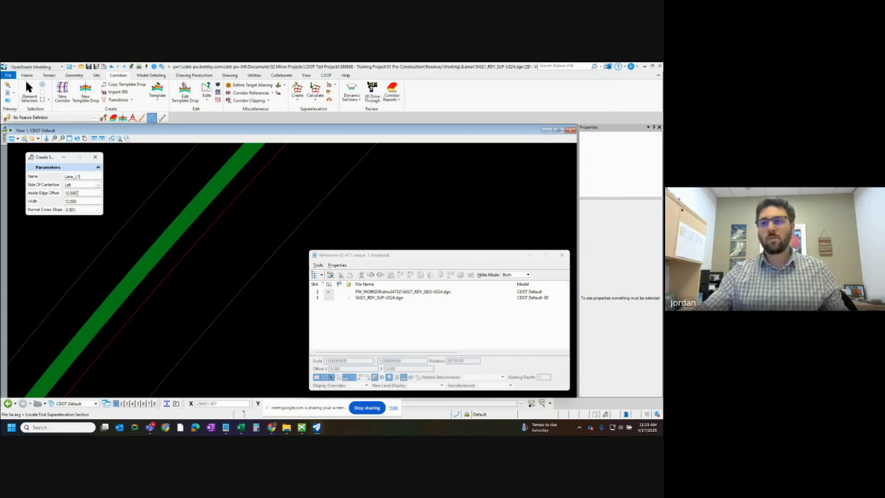
{"action": "left_click_drag", "start_coordinate": [77, 192], "coordinate": [49, 199]}
{"action": "type", "text": "0"}
{"action": "key", "text": "Tab"}
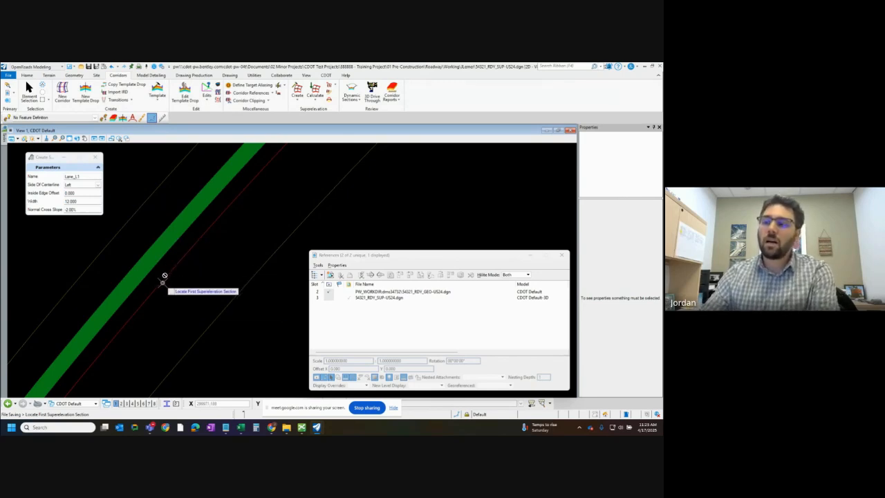
{"action": "mouse_move", "coordinate": [163, 274]}
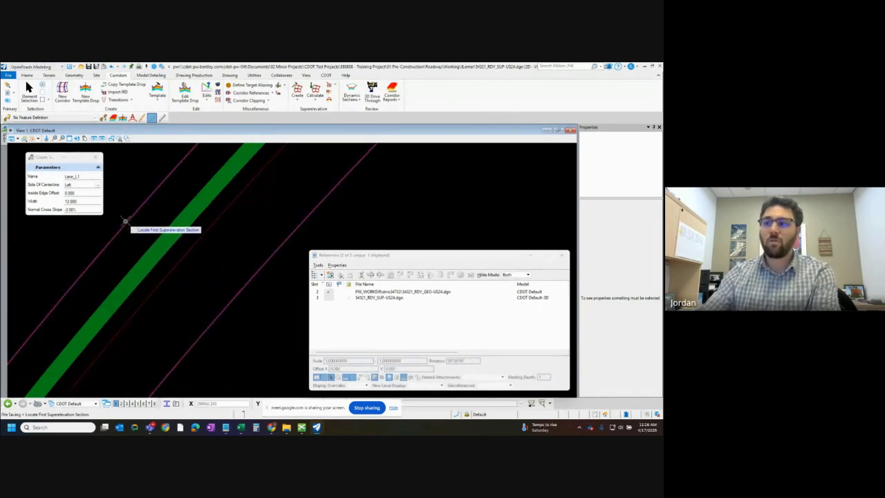
{"action": "left_click", "coordinate": [121, 177]}
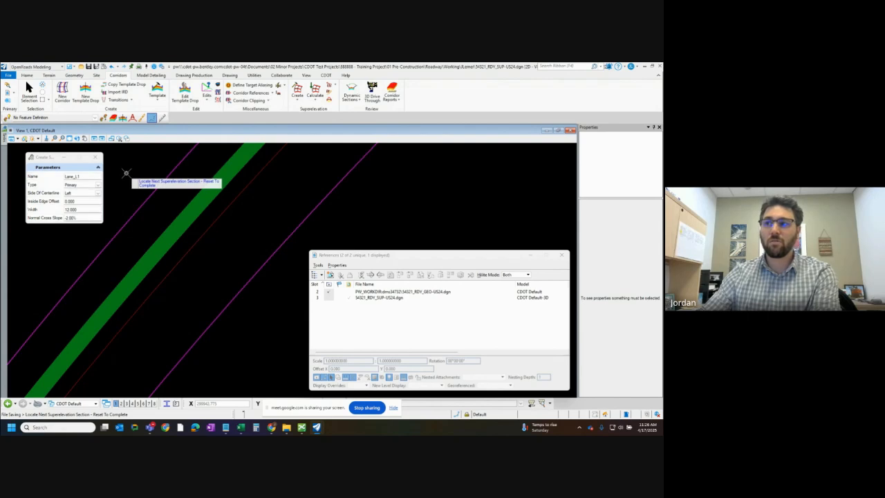
{"action": "right_click", "coordinate": [129, 176]}
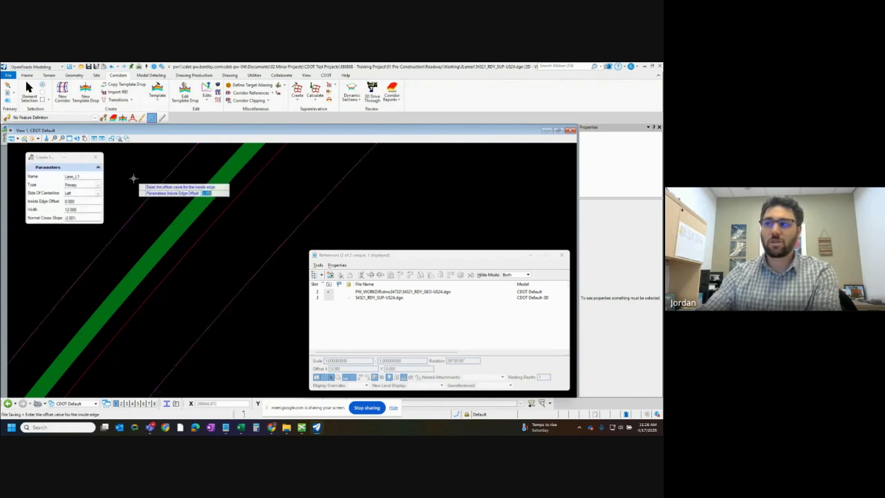
{"action": "left_click", "coordinate": [134, 178]}
{"action": "left_click", "coordinate": [134, 178]}
{"action": "left_click", "coordinate": [133, 179]}
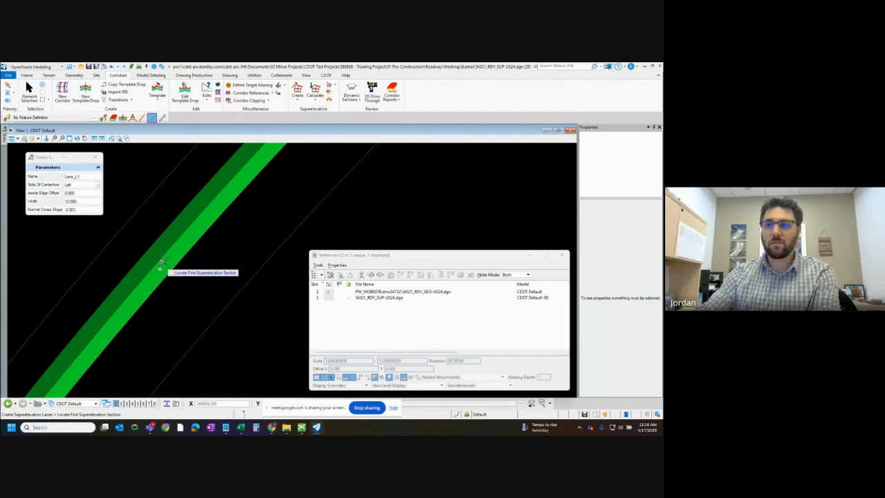
- Create primary superelevation lane Lane_R1 on the same section, right of centerline, with 0.000 inside edge offset, 12.000 width and -2.00% cross slope
{"action": "left_click_drag", "start_coordinate": [82, 177], "coordinate": [77, 176]}
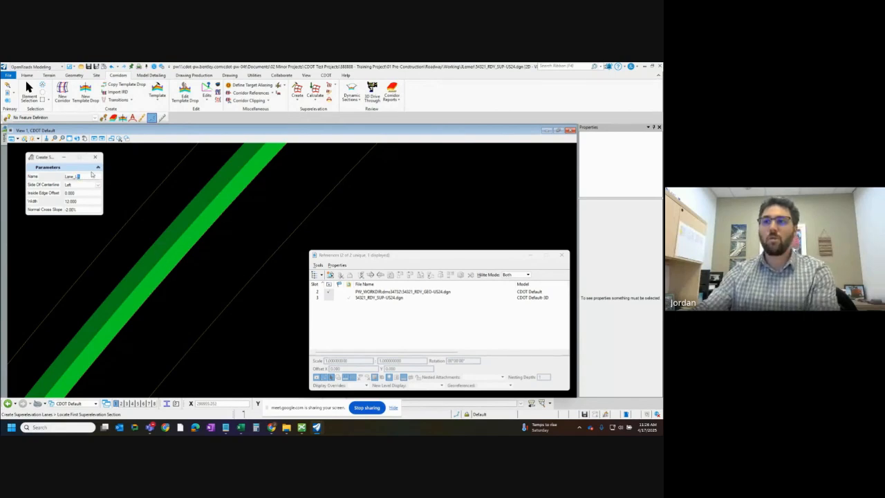
{"action": "key", "text": "BackSpace"}
{"action": "key", "text": "BackSpace"}
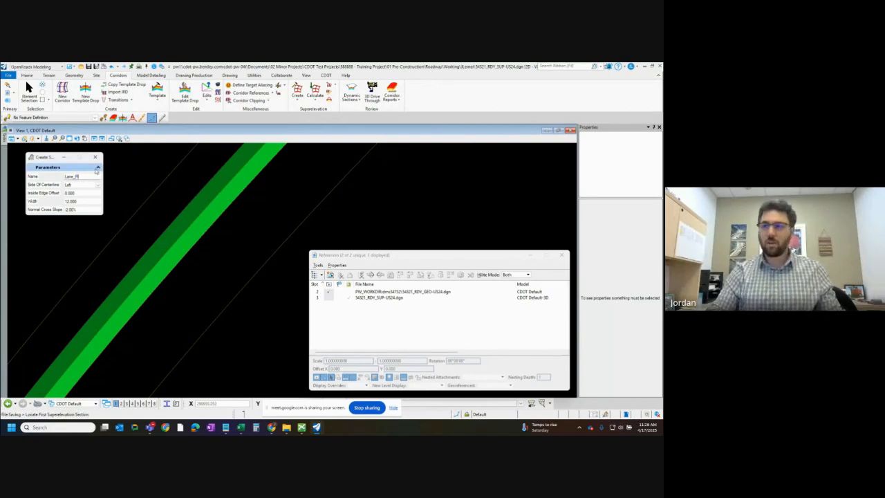
{"action": "type", "text": "R1"}
{"action": "left_click", "coordinate": [98, 186]}
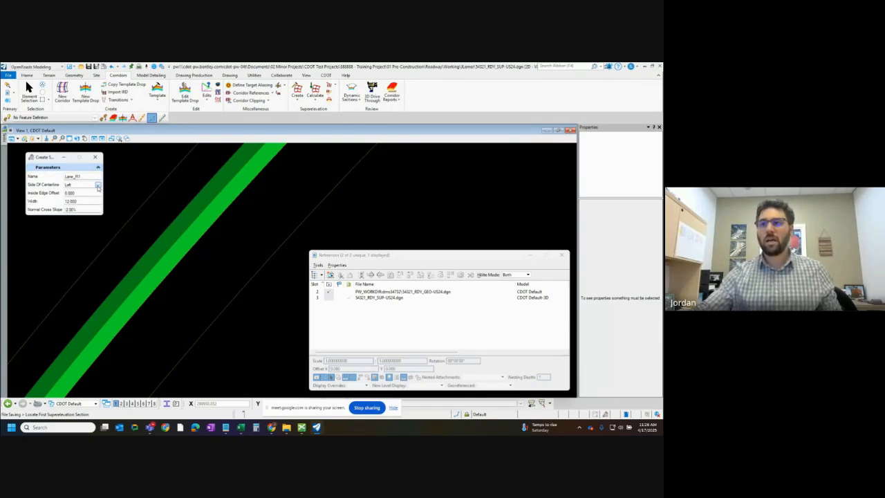
{"action": "left_click", "coordinate": [98, 186]}
{"action": "left_click", "coordinate": [72, 197]}
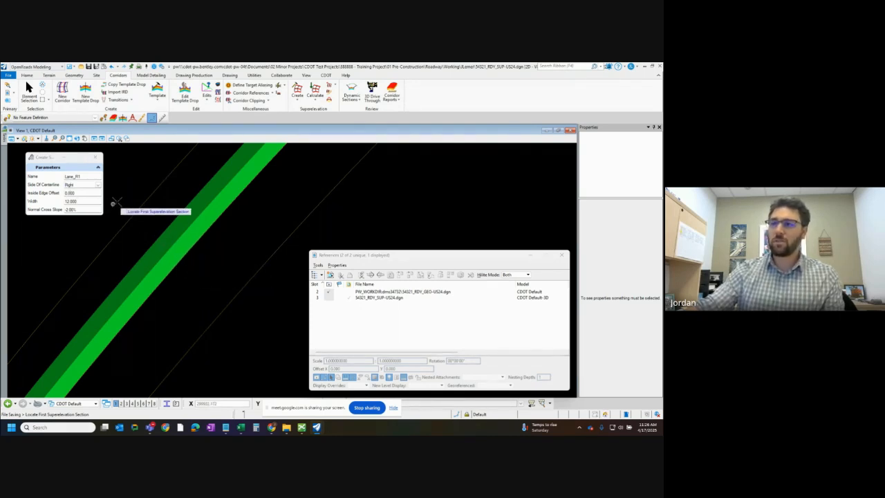
{"action": "left_click", "coordinate": [141, 205]}
{"action": "right_click", "coordinate": [135, 180]}
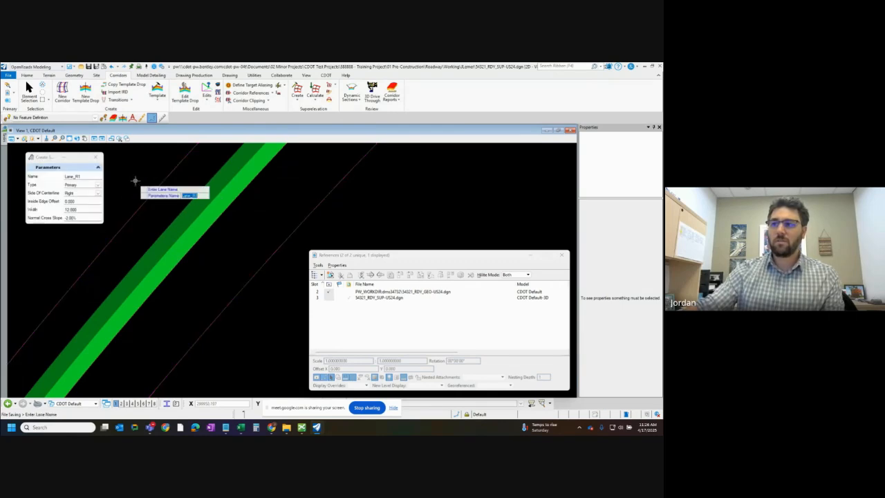
{"action": "left_click", "coordinate": [136, 181]}
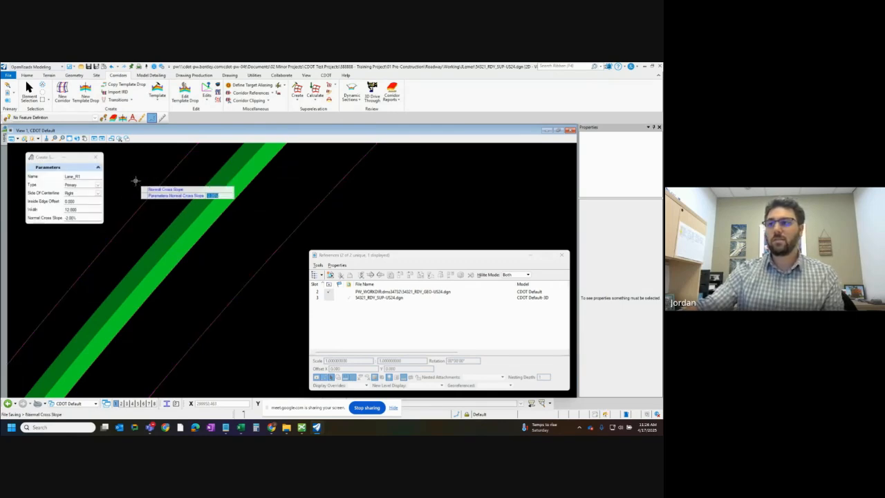
{"action": "left_click", "coordinate": [136, 180]}
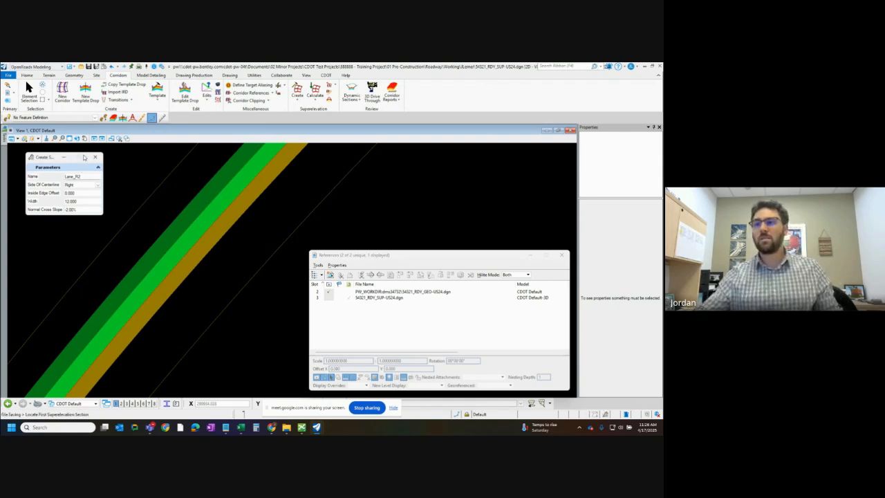
- Create primary superelevation lane Lane_R2 on the section, right of centerline, with 12.000 inside edge offset, 12.000 width and -2.00% normal cross slope
{"action": "type", "text": "12"}
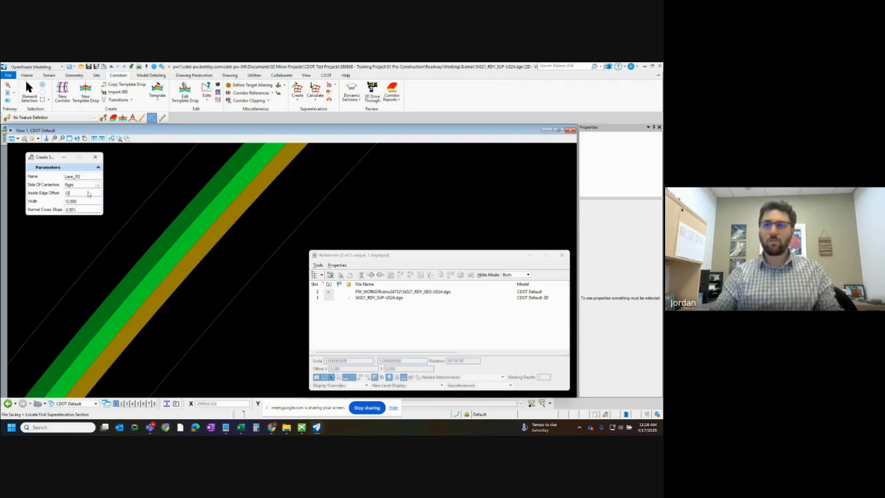
{"action": "key", "text": "Tab"}
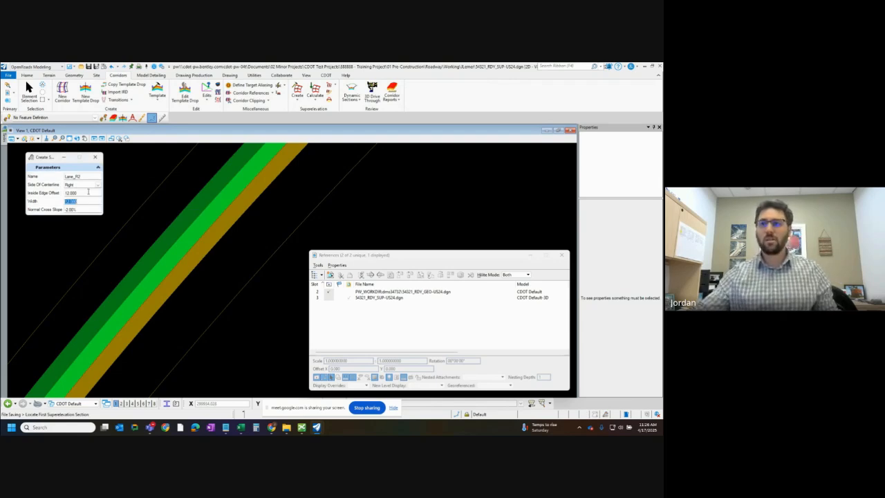
{"action": "left_click", "coordinate": [157, 193]}
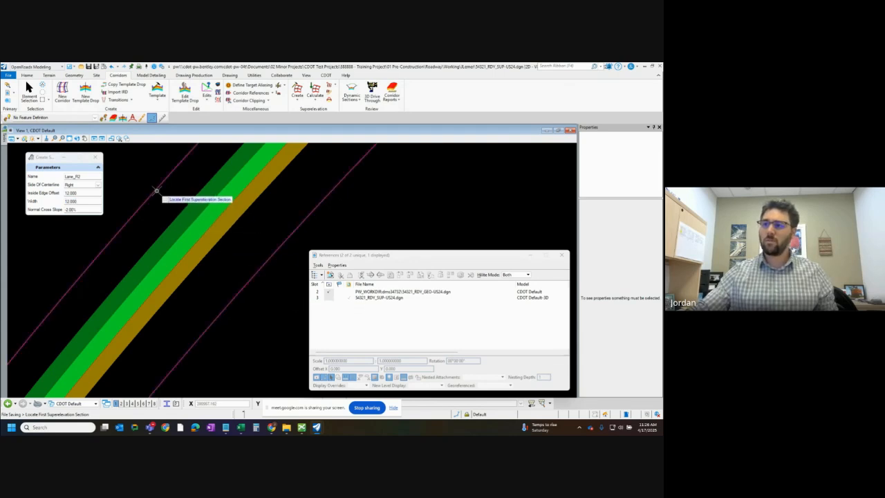
{"action": "left_click", "coordinate": [148, 166]}
{"action": "left_click", "coordinate": [148, 165]}
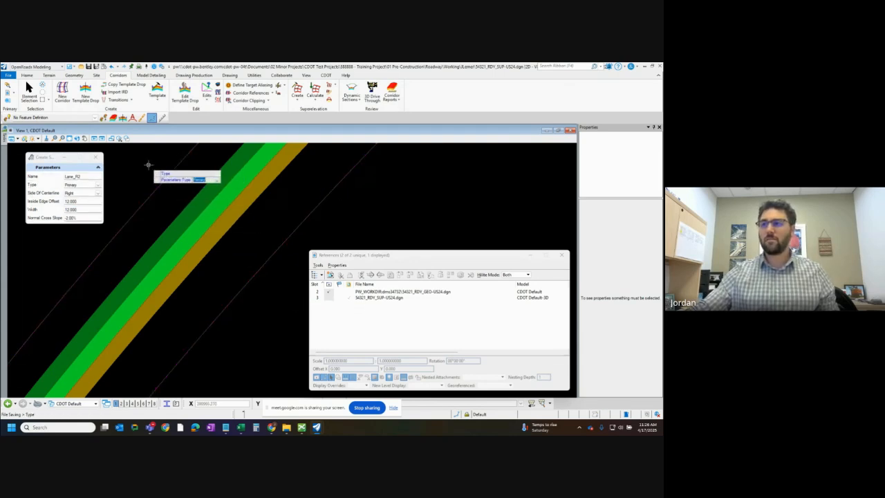
{"action": "left_click", "coordinate": [147, 164]}
{"action": "left_click", "coordinate": [146, 161]}
{"action": "left_click", "coordinate": [146, 161]}
{"action": "left_click", "coordinate": [146, 161]}
{"action": "left_click", "coordinate": [147, 161]}
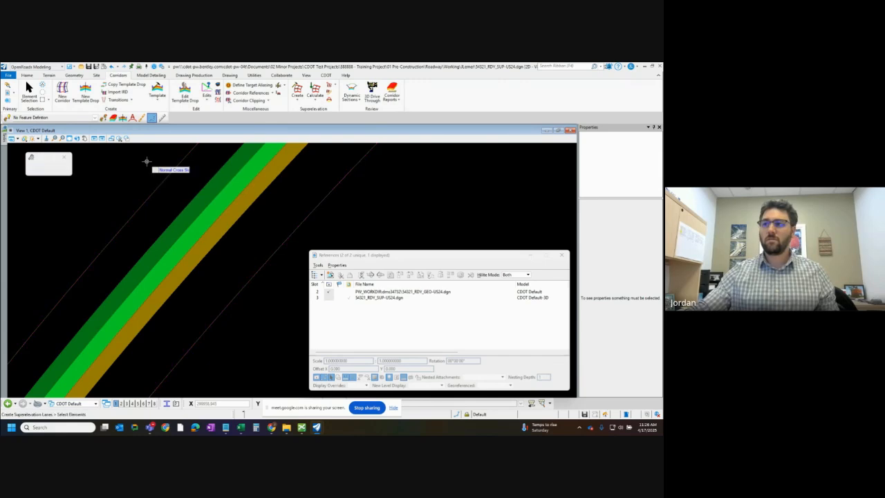
{"action": "right_click", "coordinate": [199, 271]}
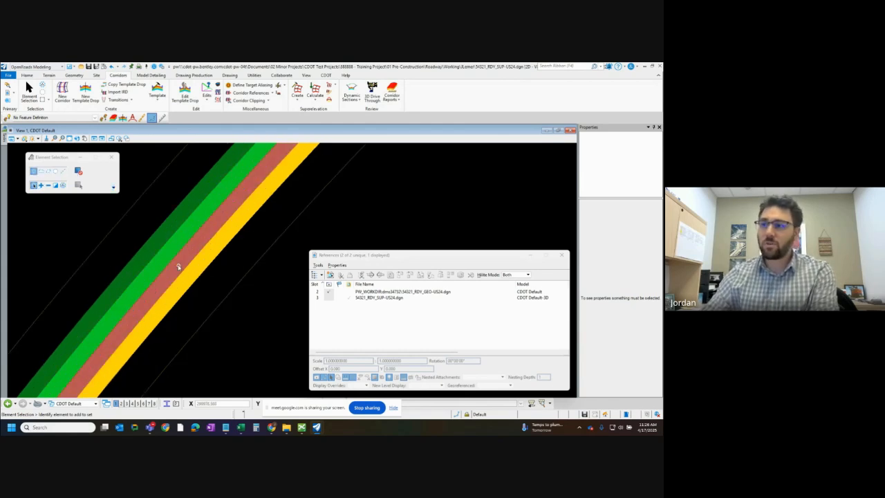
- Examine the properties of the left and right superelevation lanes, clear the selection and close the References dialog
{"action": "left_click", "coordinate": [143, 254]}
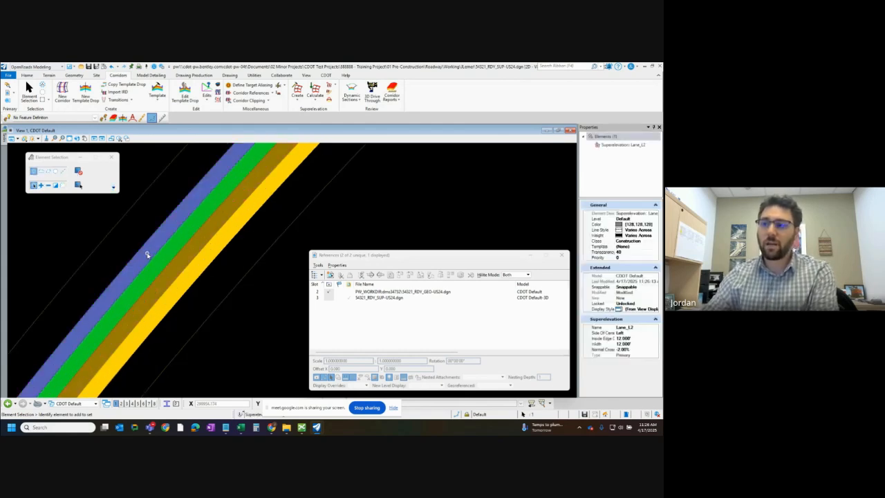
{"action": "left_click", "coordinate": [183, 263]}
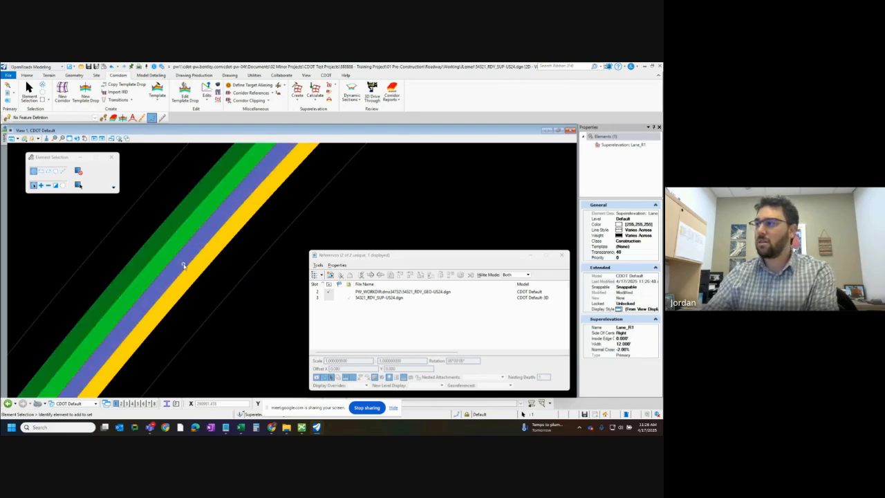
{"action": "left_click", "coordinate": [203, 267]}
{"action": "left_click", "coordinate": [385, 226]}
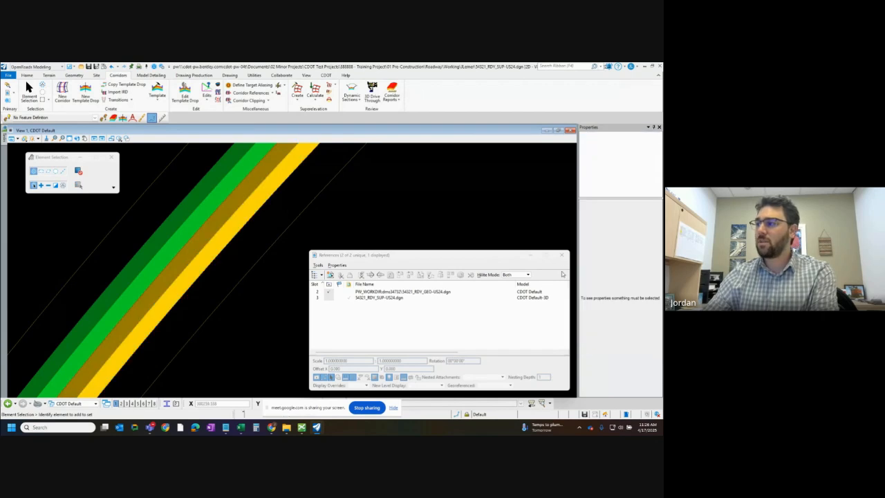
{"action": "left_click", "coordinate": [563, 257]}
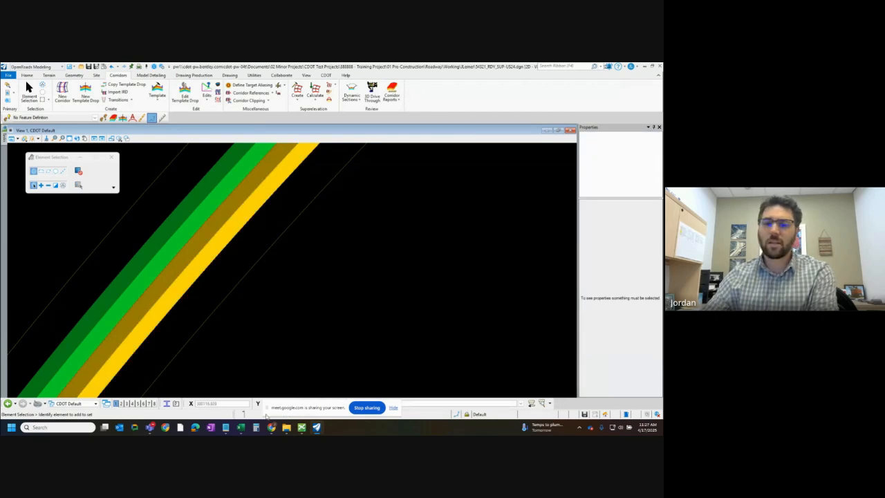
- Delete all four superelevation lanes, two on each side of the roadway centerline
{"action": "scroll", "coordinate": [200, 331], "scroll_direction": "down", "scroll_amount": 4}
{"action": "scroll", "coordinate": [195, 296], "scroll_direction": "up", "scroll_amount": 2}
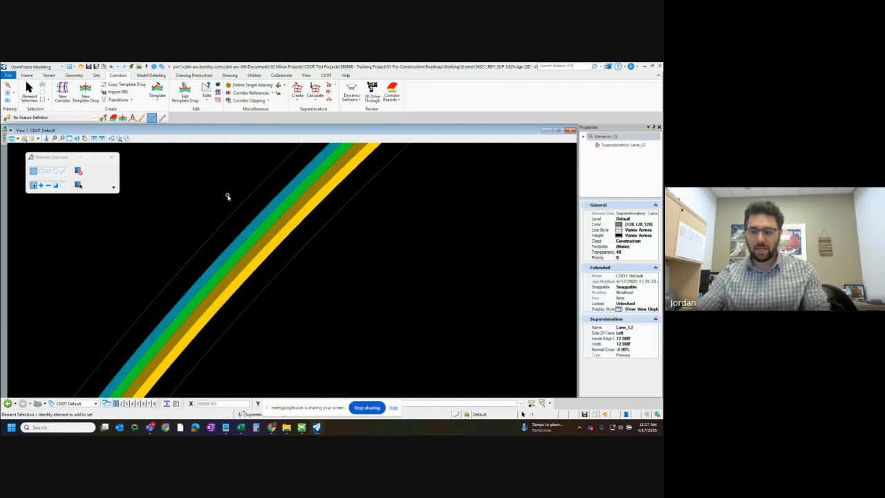
{"action": "key", "text": "Delete"}
{"action": "left_click", "coordinate": [235, 263]}
{"action": "key", "text": "Delete"}
{"action": "left_click", "coordinate": [246, 265]}
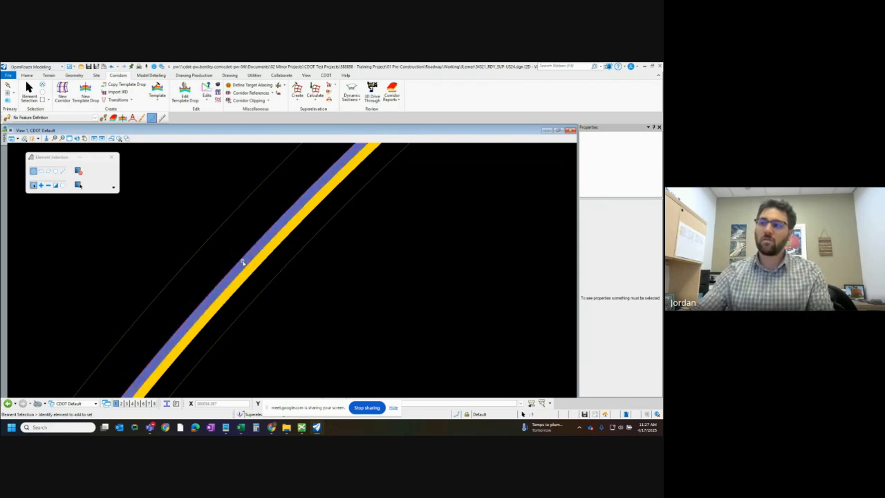
{"action": "key", "text": "Delete"}
{"action": "left_click", "coordinate": [250, 271]}
{"action": "key", "text": "Delete"}
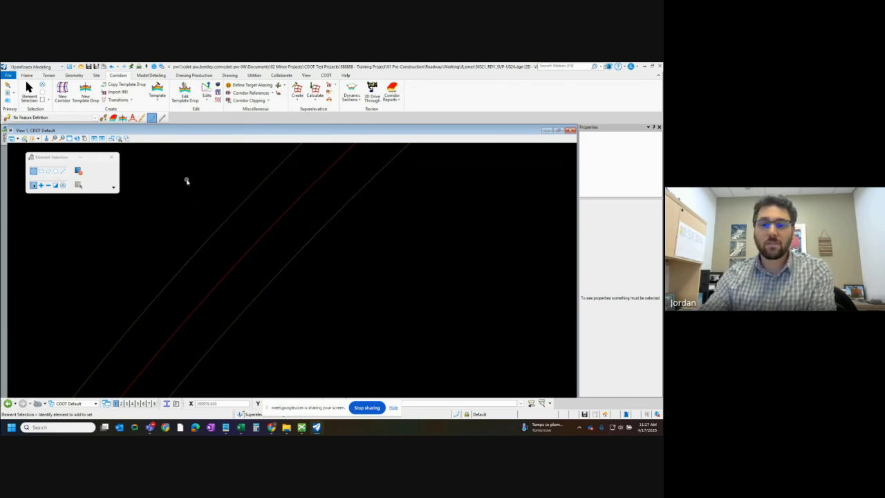
- Open the 4 Lane - Asphalt - Crowned template from the undivided legacy corridor templates in the template library
{"action": "left_click", "coordinate": [157, 90]}
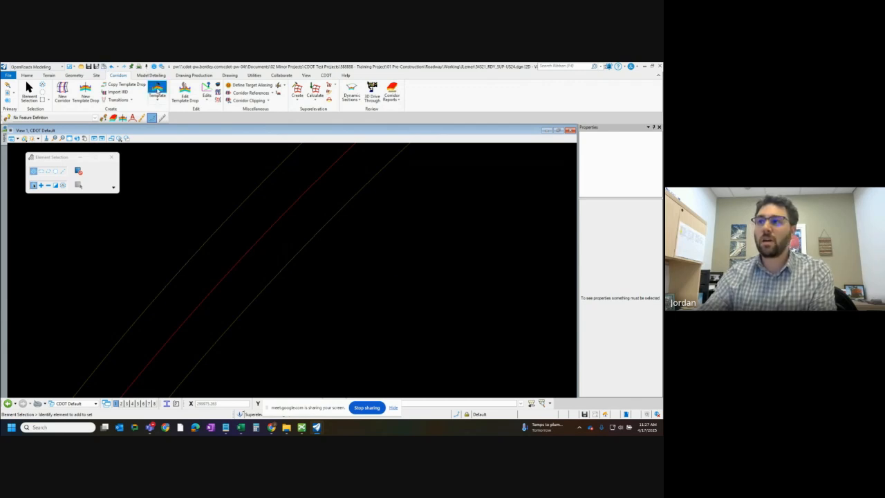
{"action": "left_click", "coordinate": [388, 268]}
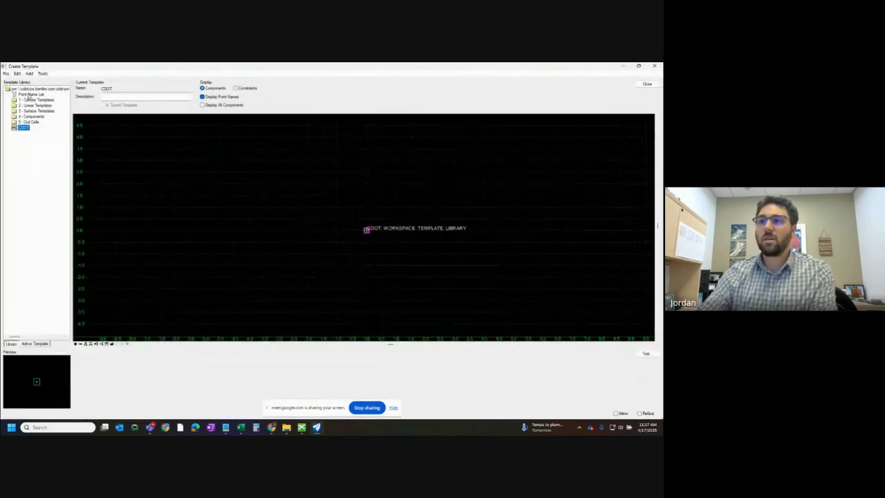
{"action": "left_click", "coordinate": [35, 100]}
{"action": "double_click", "coordinate": [35, 102]}
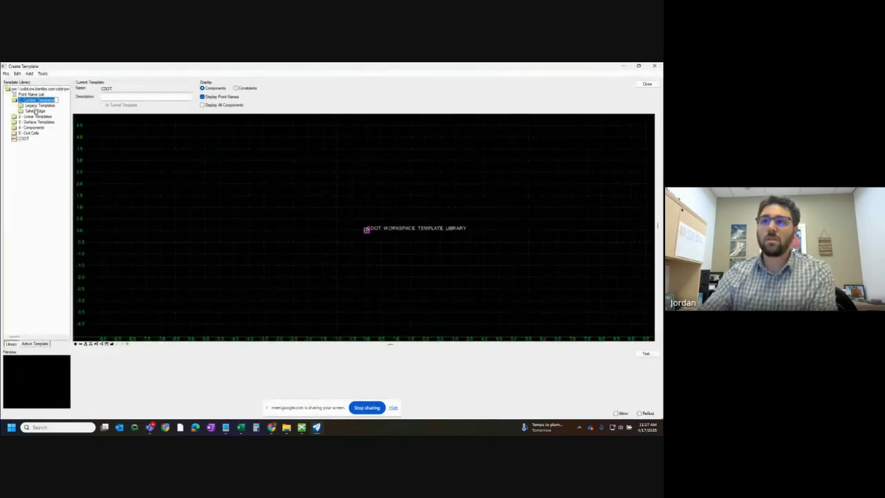
{"action": "left_click", "coordinate": [39, 106]}
{"action": "double_click", "coordinate": [39, 106]}
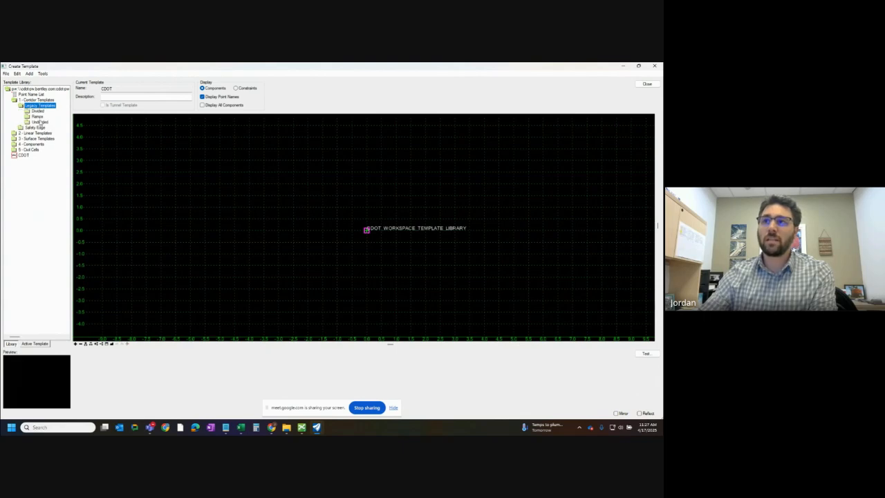
{"action": "double_click", "coordinate": [40, 121]}
{"action": "left_click", "coordinate": [44, 133]}
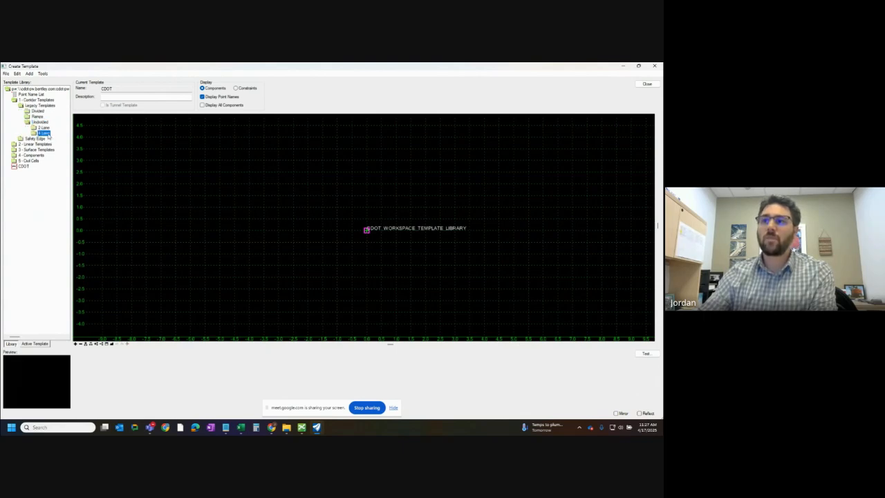
{"action": "left_click", "coordinate": [33, 132]}
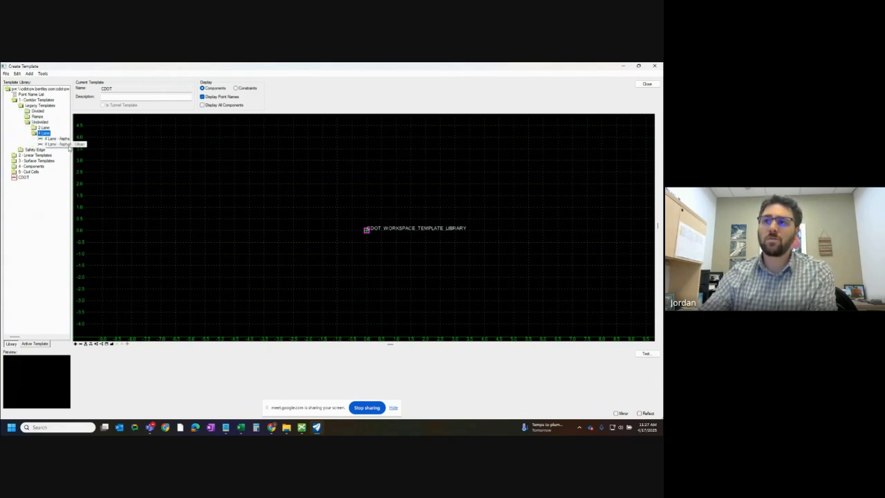
{"action": "left_click", "coordinate": [63, 139]}
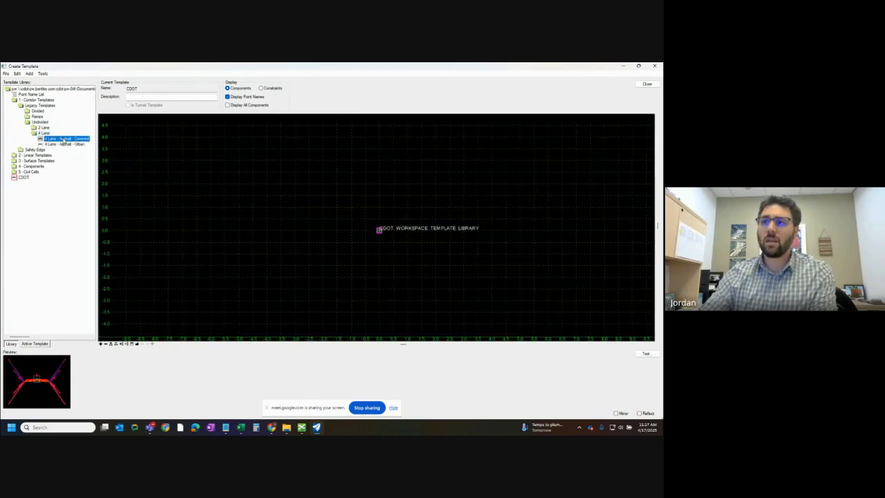
{"action": "double_click", "coordinate": [63, 139]}
- Examine the point properties and Superelevation Flag of the left lane line point LT_LL in the crowned template
{"action": "scroll", "coordinate": [431, 257], "scroll_direction": "up", "scroll_amount": 3}
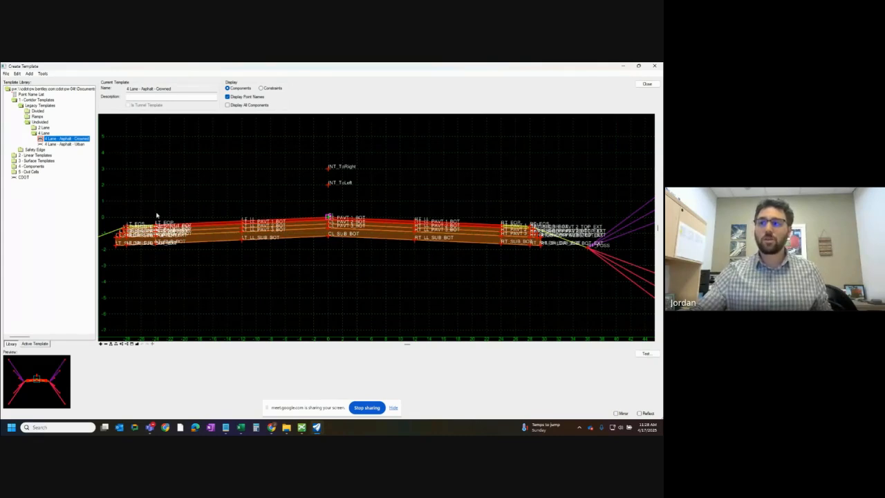
{"action": "scroll", "coordinate": [224, 214], "scroll_direction": "up", "scroll_amount": 1}
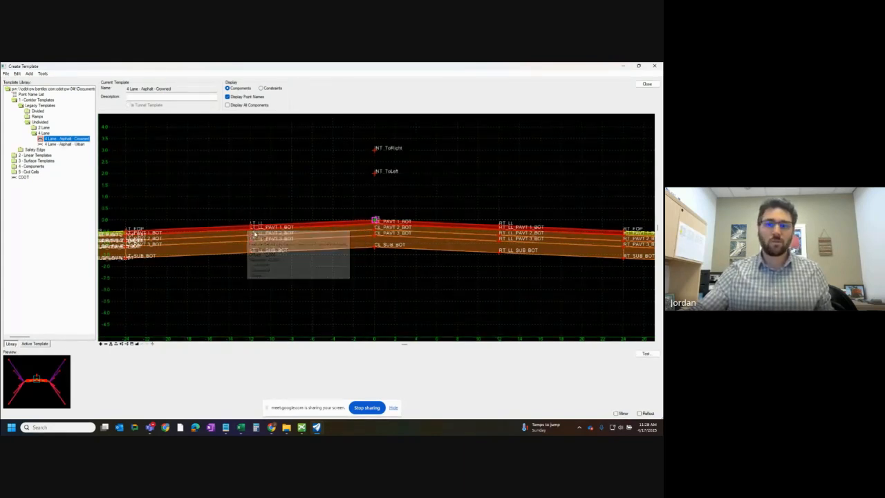
{"action": "mouse_move", "coordinate": [255, 235]}
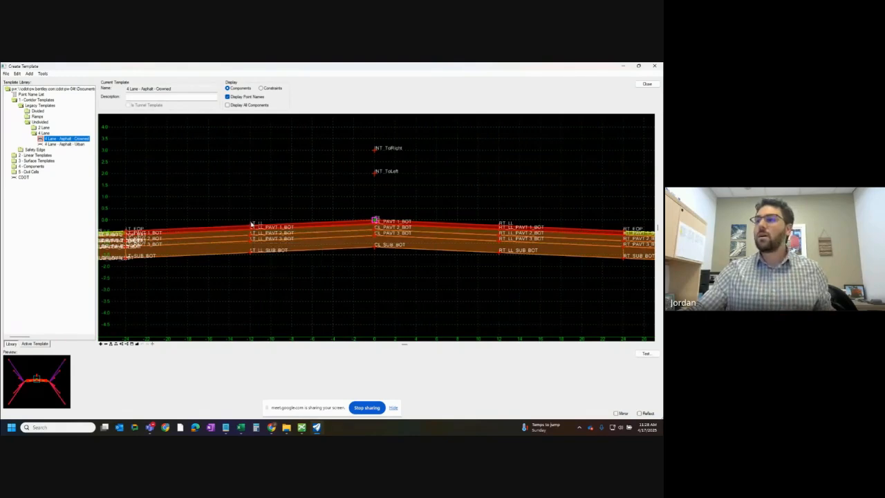
{"action": "double_click", "coordinate": [250, 226]}
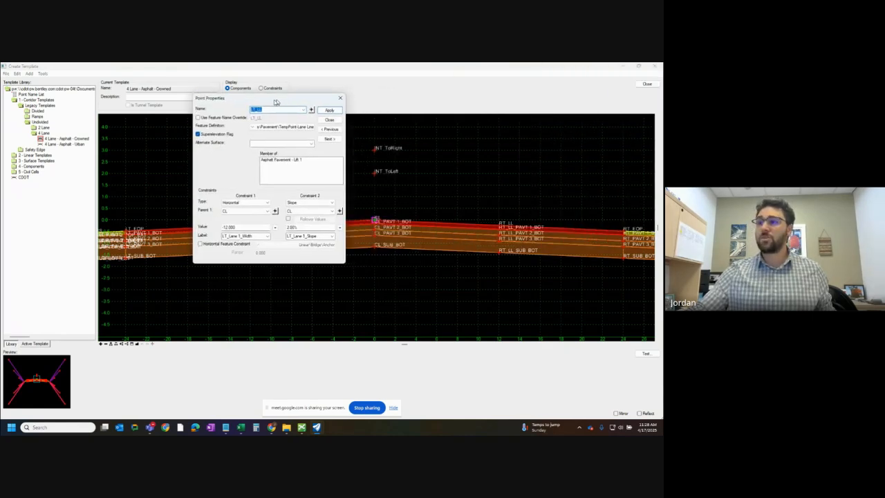
{"action": "left_click_drag", "start_coordinate": [271, 96], "coordinate": [218, 125]}
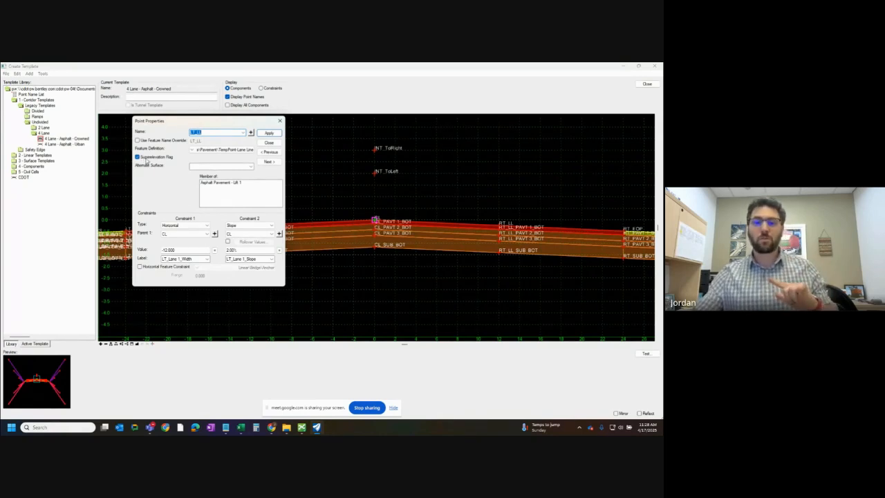
{"action": "left_click", "coordinate": [275, 143]}
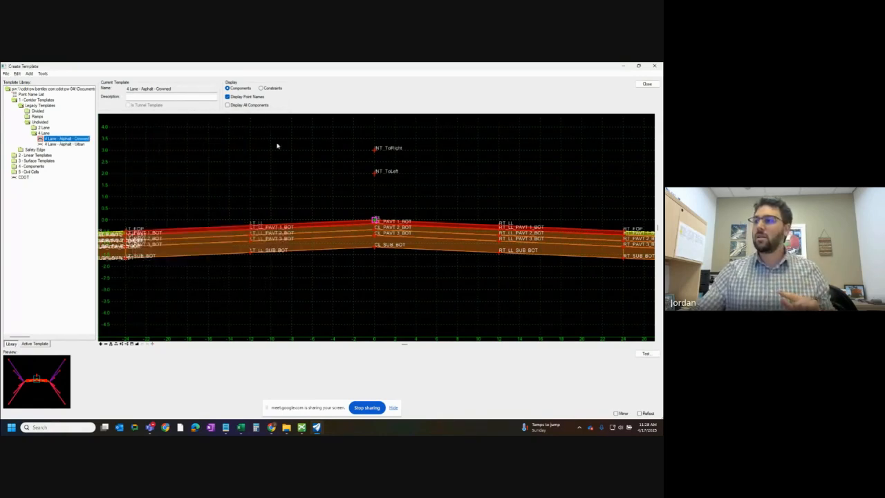
- Check the point properties of the template's left shoulder and pavement edge points, view the right side and close the template library
{"action": "scroll", "coordinate": [214, 222], "scroll_direction": "down", "scroll_amount": 1}
{"action": "scroll", "coordinate": [194, 227], "scroll_direction": "up", "scroll_amount": 1}
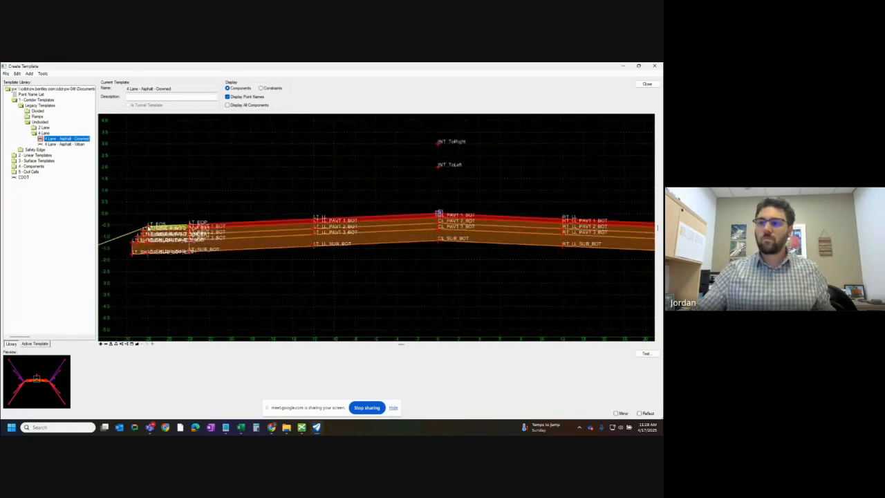
{"action": "double_click", "coordinate": [191, 222]}
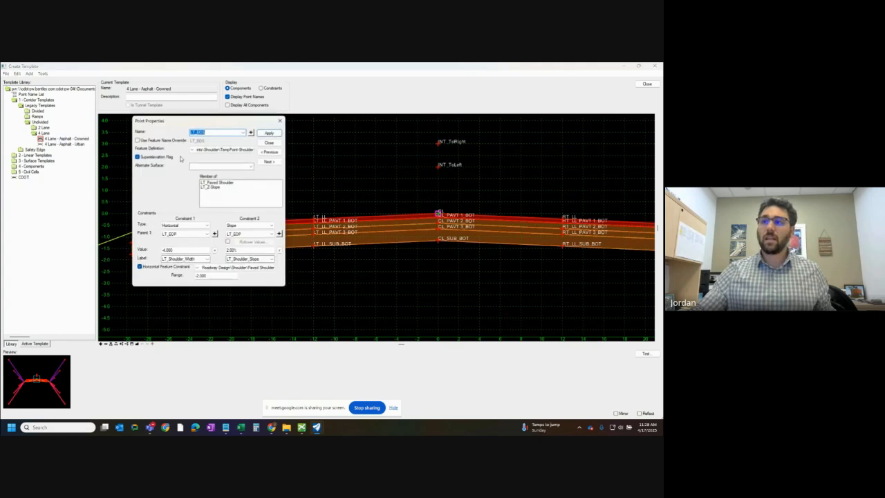
{"action": "left_click", "coordinate": [268, 142]}
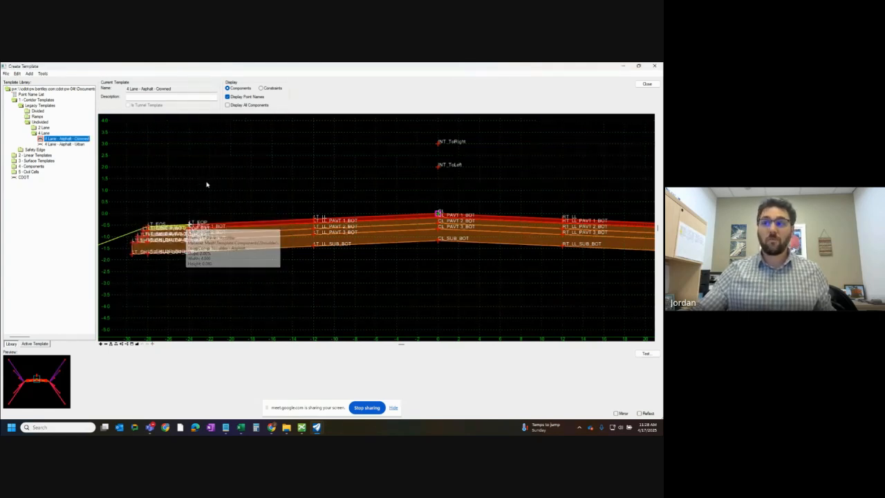
{"action": "double_click", "coordinate": [190, 223]}
{"action": "left_click", "coordinate": [275, 144]}
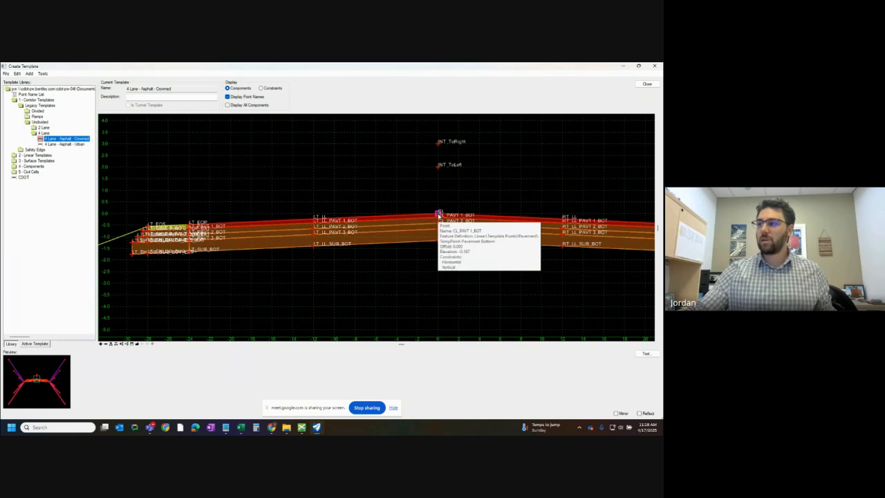
{"action": "scroll", "coordinate": [300, 200], "scroll_direction": "down", "scroll_amount": 1}
{"action": "scroll", "coordinate": [562, 223], "scroll_direction": "up", "scroll_amount": 1}
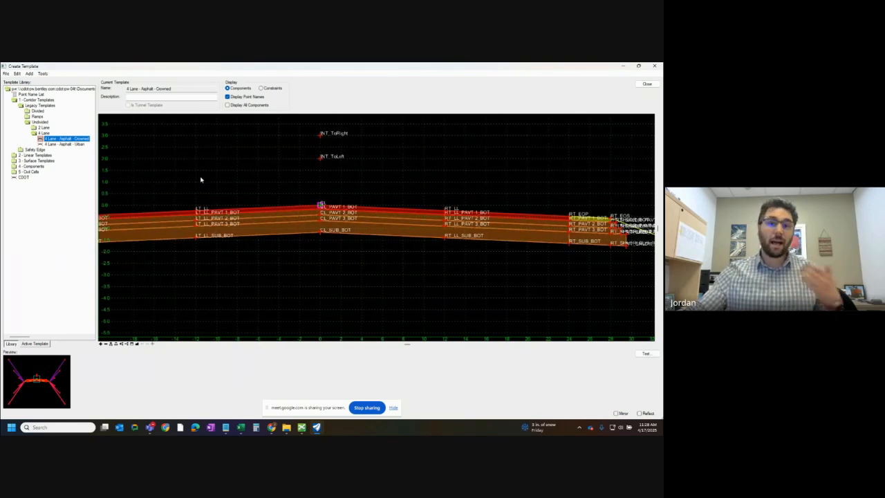
{"action": "left_click", "coordinate": [647, 83]}
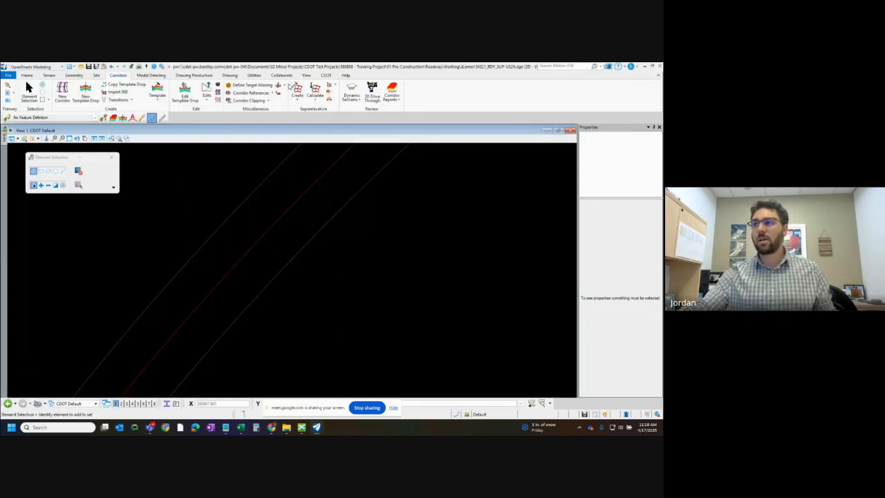
- Create superelevation lanes by road template for the US24 superelevation section, using the 4 Lane - Asphalt - Crowned template
{"action": "left_click", "coordinate": [300, 101]}
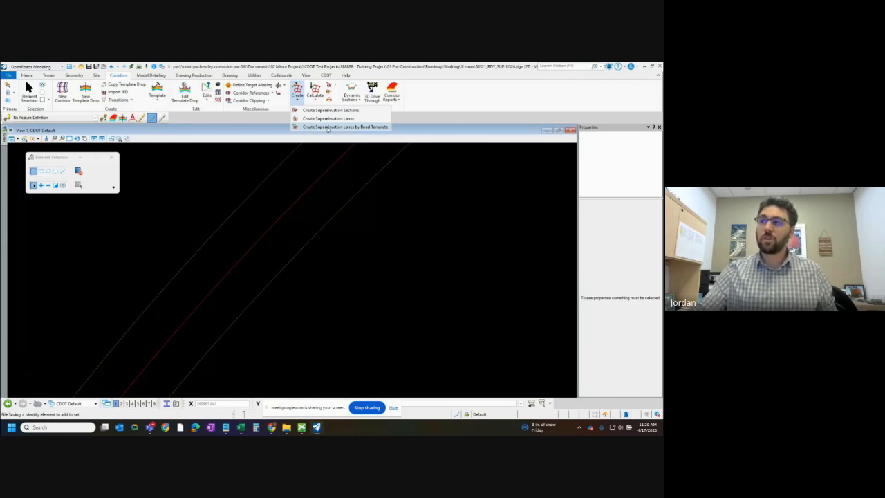
{"action": "left_click", "coordinate": [328, 128]}
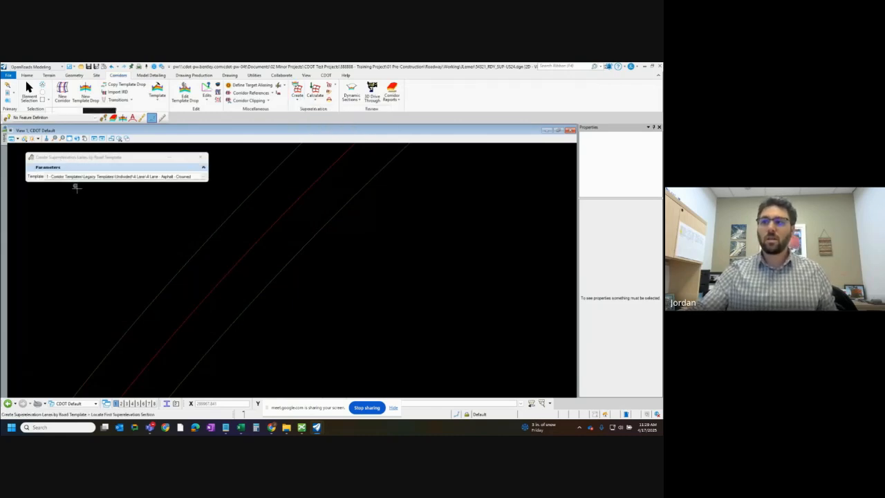
{"action": "left_click", "coordinate": [204, 176]}
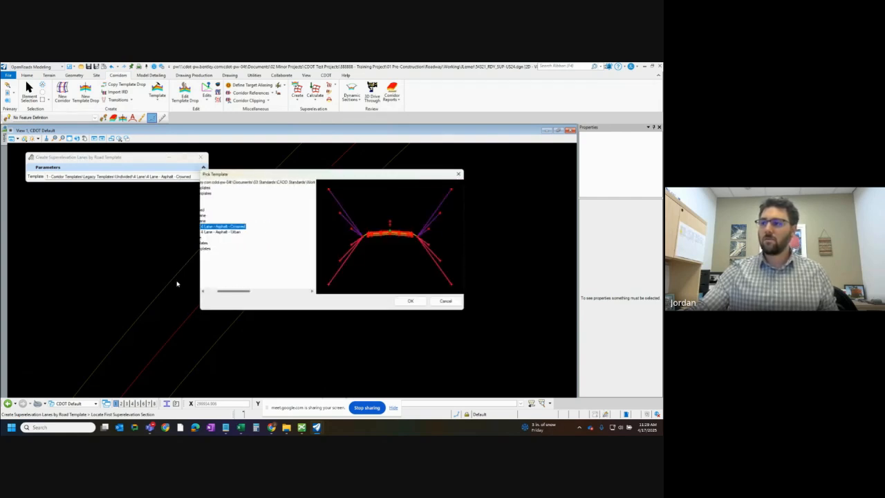
{"action": "left_click_drag", "start_coordinate": [238, 294], "coordinate": [226, 294]}
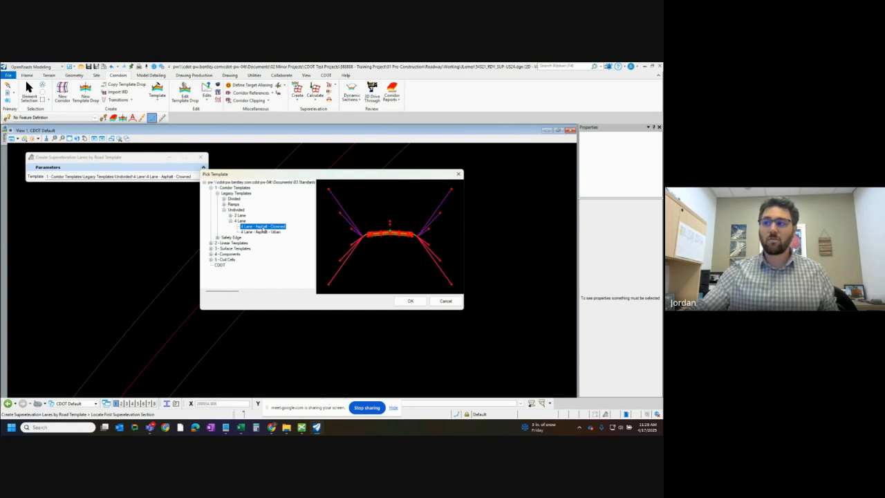
{"action": "left_click", "coordinate": [410, 300]}
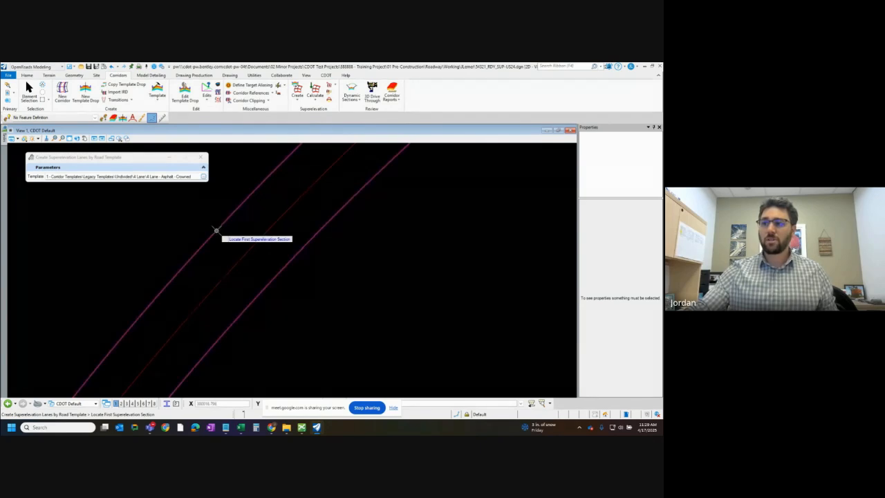
{"action": "left_click", "coordinate": [217, 233]}
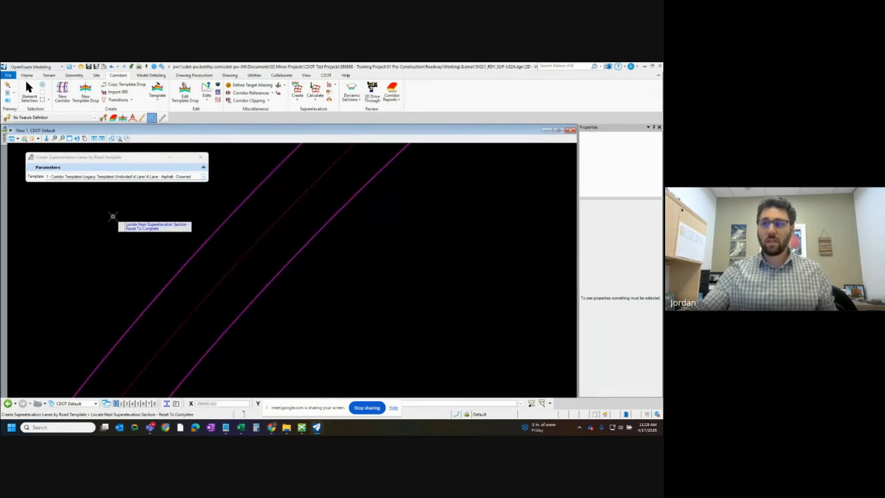
{"action": "right_click", "coordinate": [113, 217]}
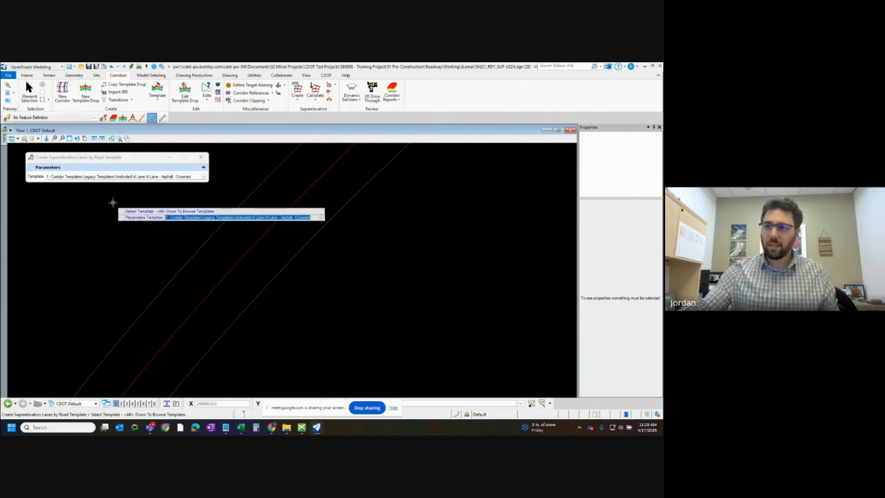
{"action": "left_click", "coordinate": [113, 203]}
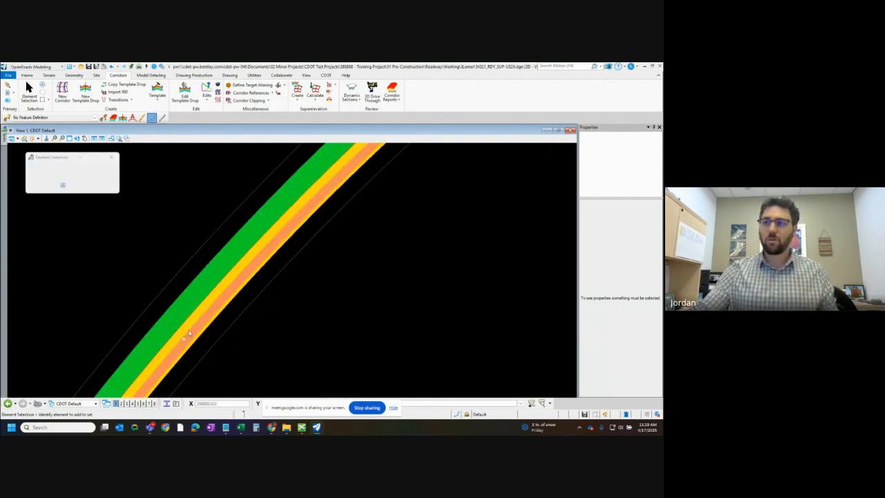
- Check the superelevation properties of the generated left shoulder and the travel lanes on both sides of the centerline
{"action": "left_click", "coordinate": [198, 298]}
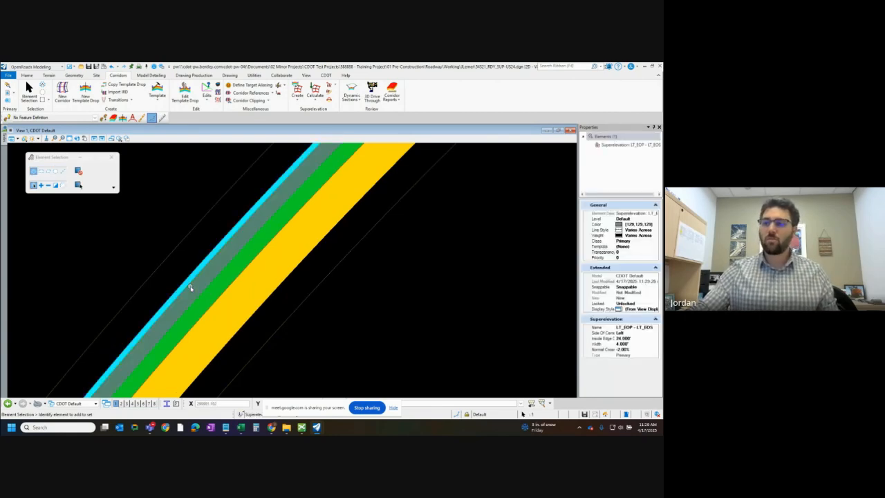
{"action": "left_click", "coordinate": [220, 296]}
{"action": "left_click", "coordinate": [240, 295]}
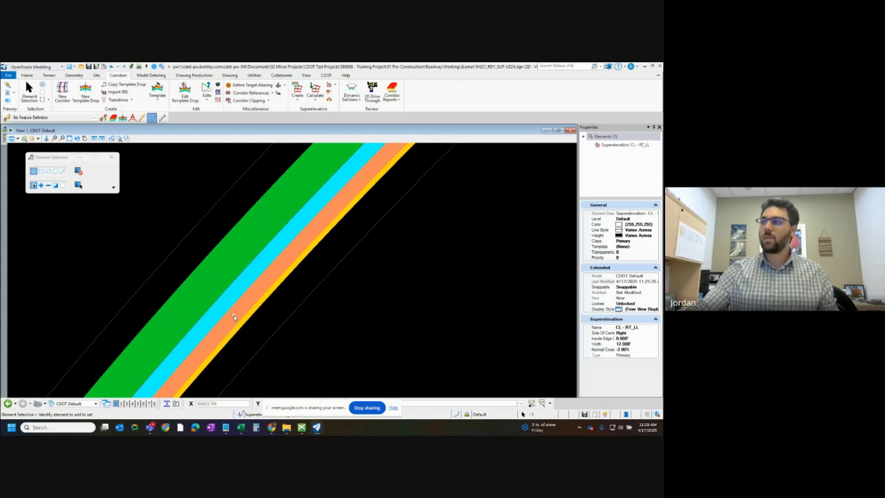
{"action": "left_click", "coordinate": [260, 296]}
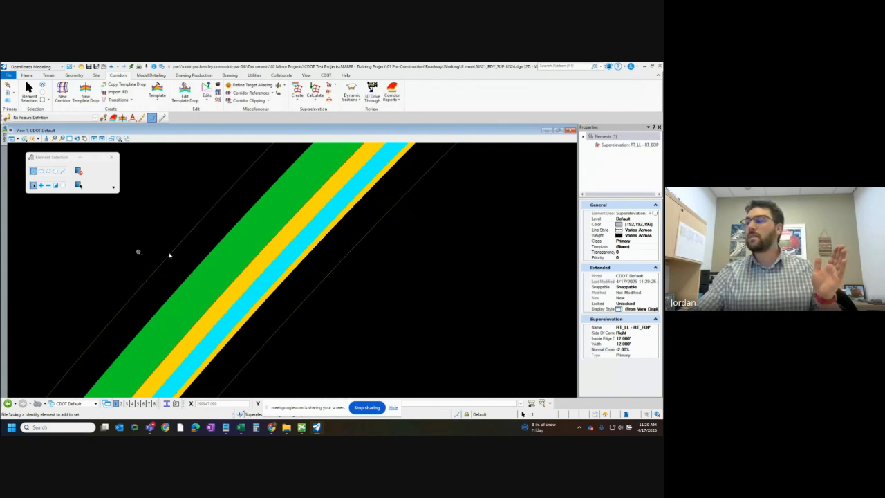
- Compare the names of the left-side superelevation lanes from the shoulder in to the centerline and clear the selection
{"action": "left_click", "coordinate": [228, 237]}
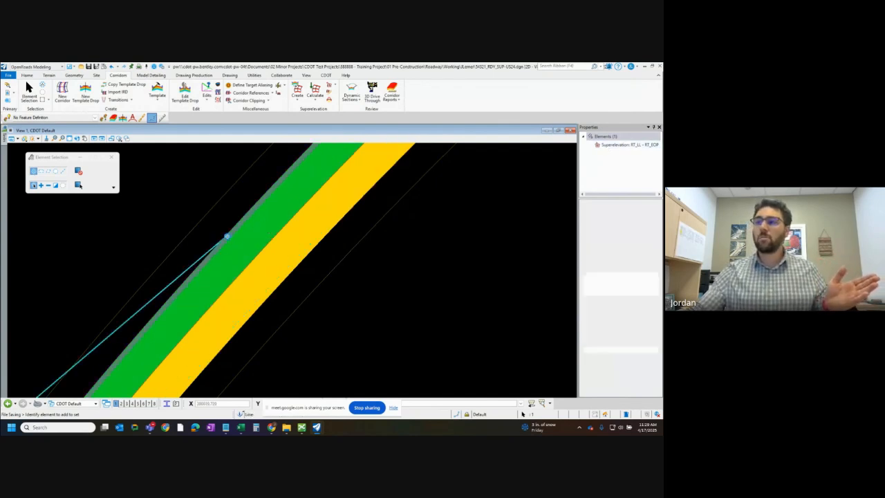
{"action": "left_click", "coordinate": [206, 273]}
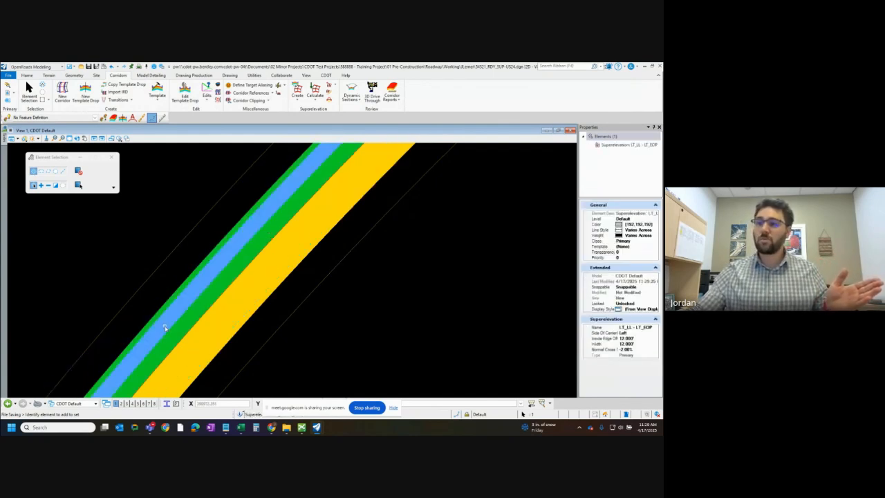
{"action": "left_click", "coordinate": [137, 337]}
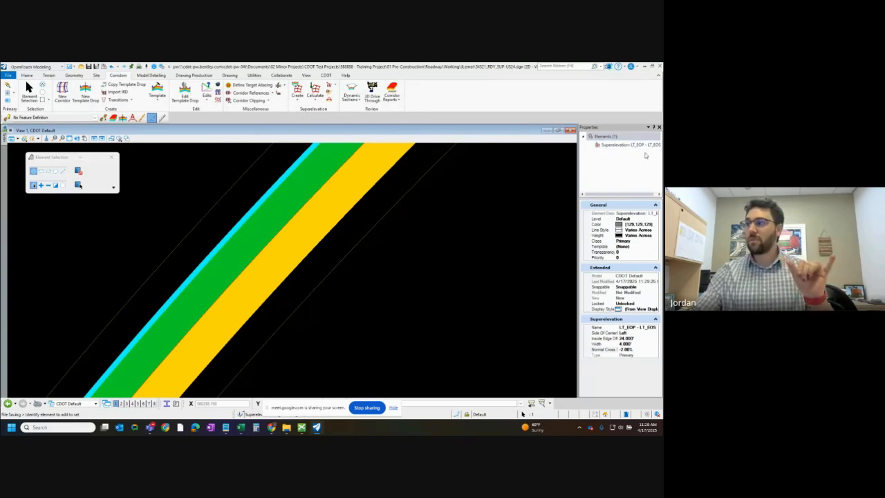
{"action": "left_click", "coordinate": [246, 238]}
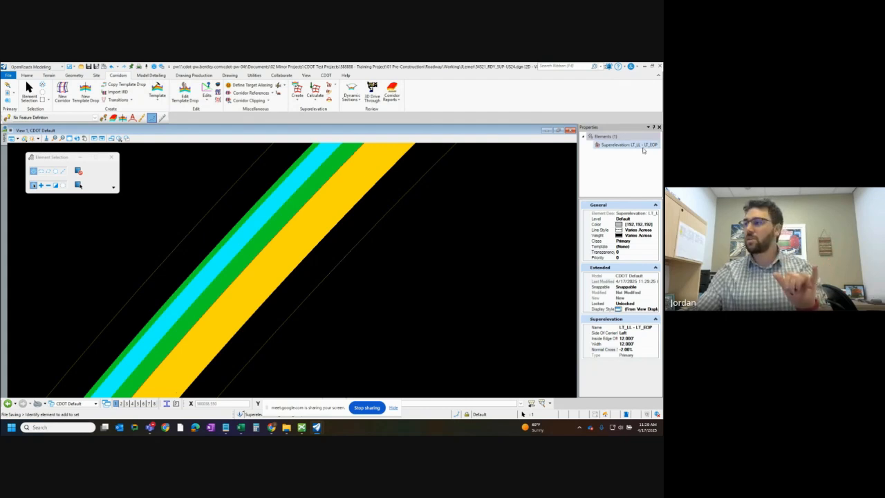
{"action": "left_click", "coordinate": [297, 199]}
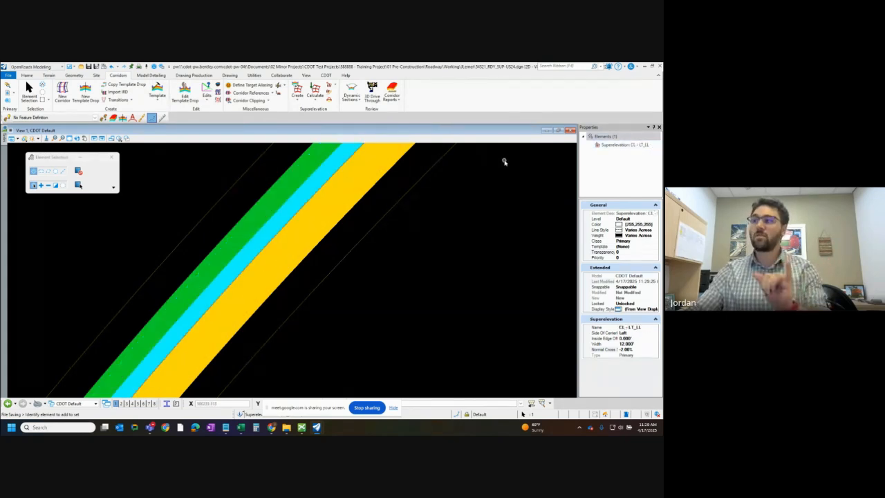
{"action": "left_click", "coordinate": [339, 238]}
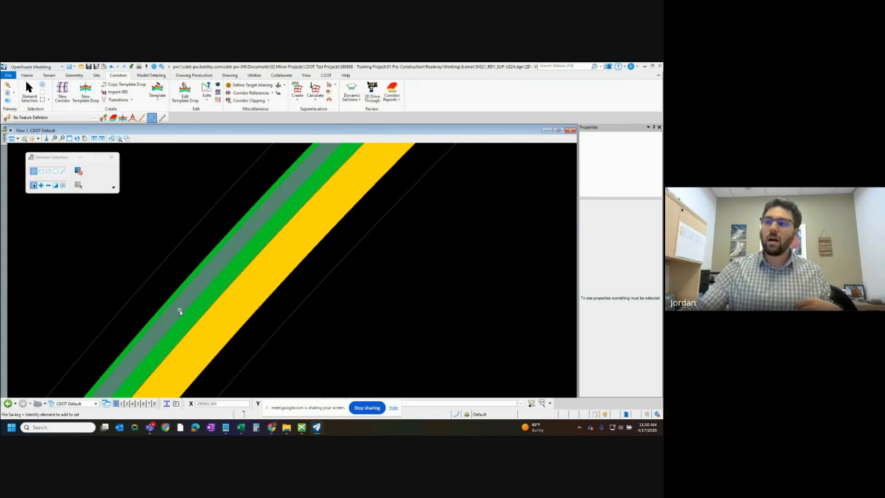
- Rename the outer left travel lane, between the lane line and the edge of pavement, as Lane_L2
{"action": "left_click", "coordinate": [161, 330]}
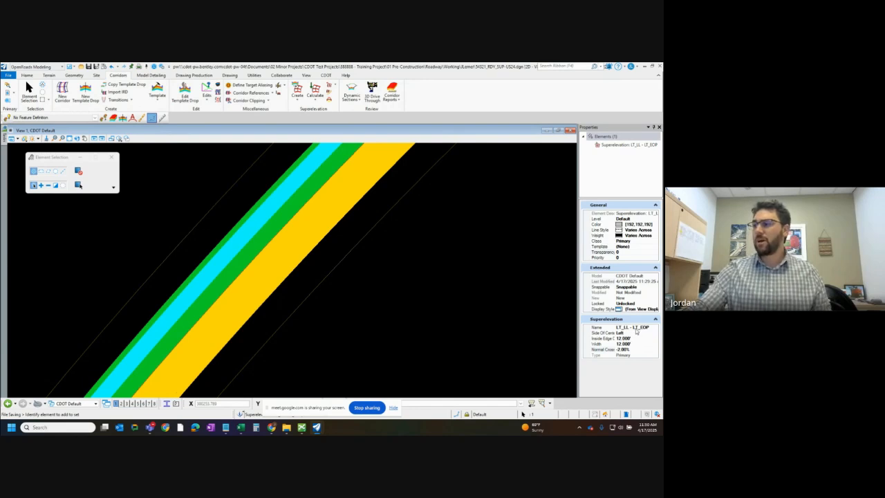
{"action": "left_click", "coordinate": [635, 329]}
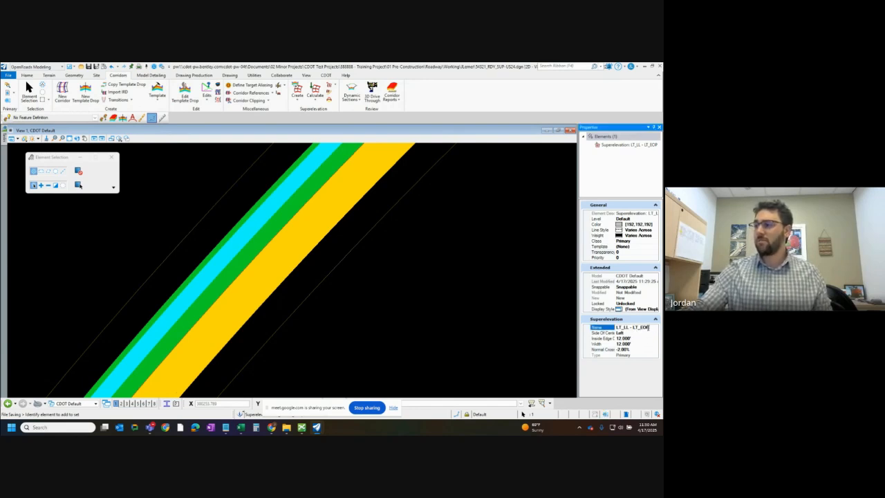
{"action": "left_click_drag", "start_coordinate": [649, 328], "coordinate": [611, 328]}
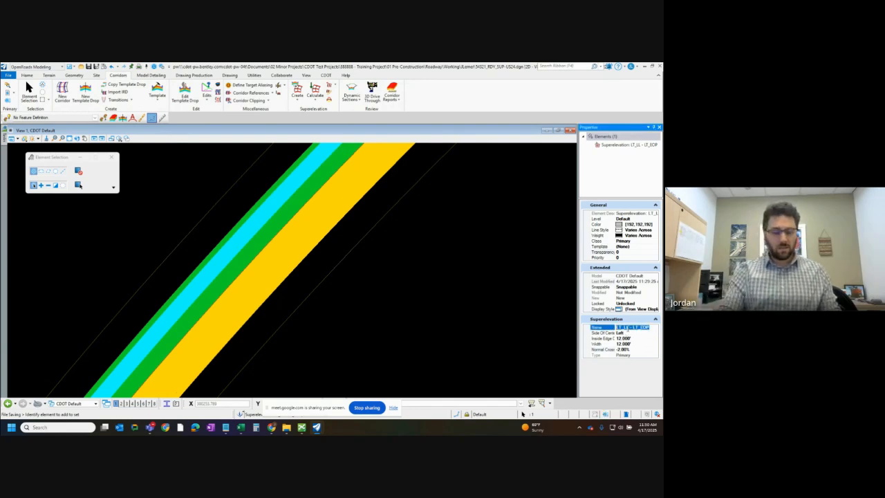
{"action": "type", "text": "Lef"}
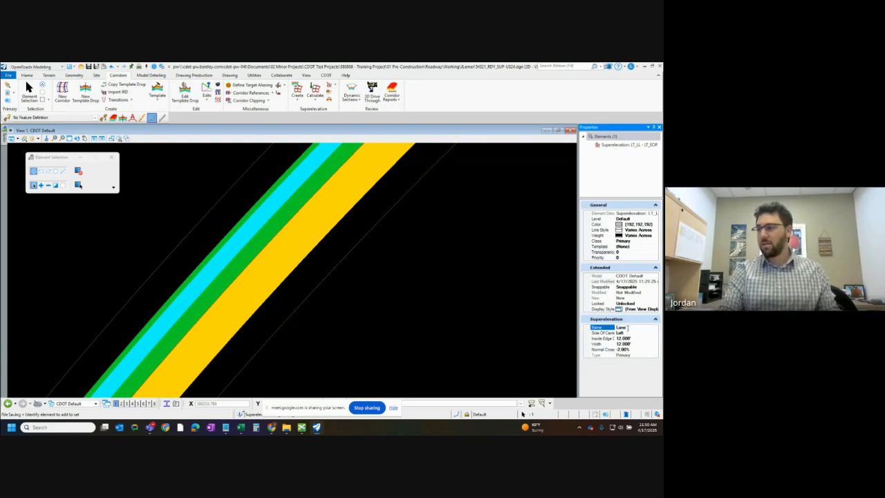
{"action": "type", "text": "e_L2"}
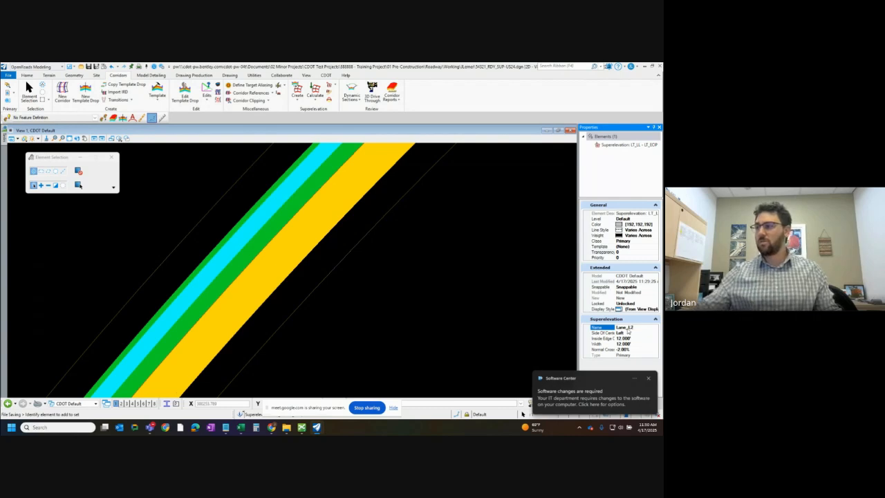
{"action": "left_click", "coordinate": [649, 380]}
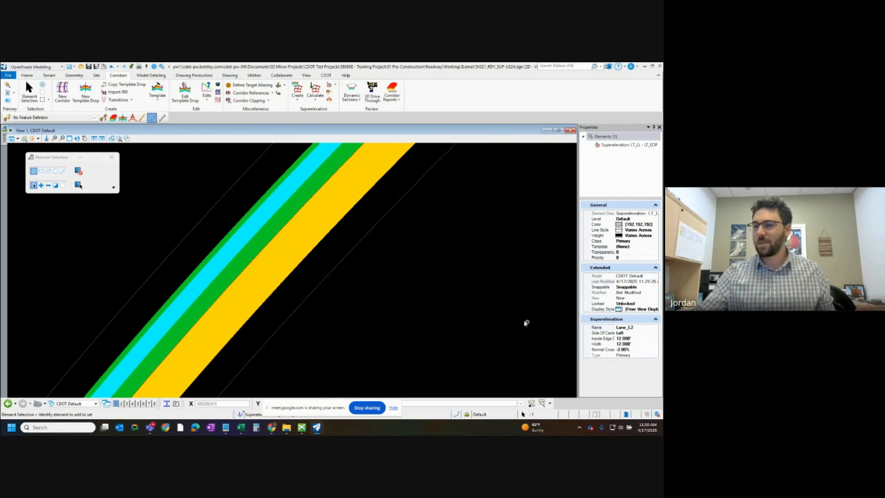
{"action": "left_click", "coordinate": [636, 327]}
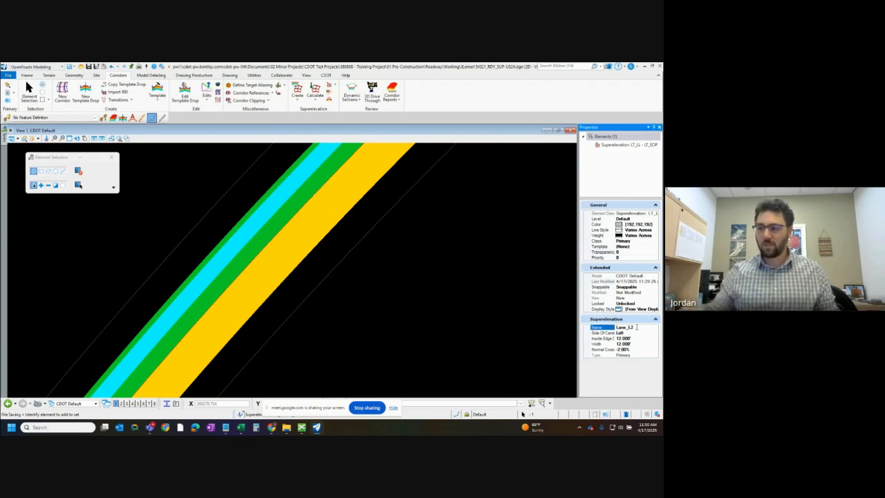
{"action": "left_click", "coordinate": [624, 334]}
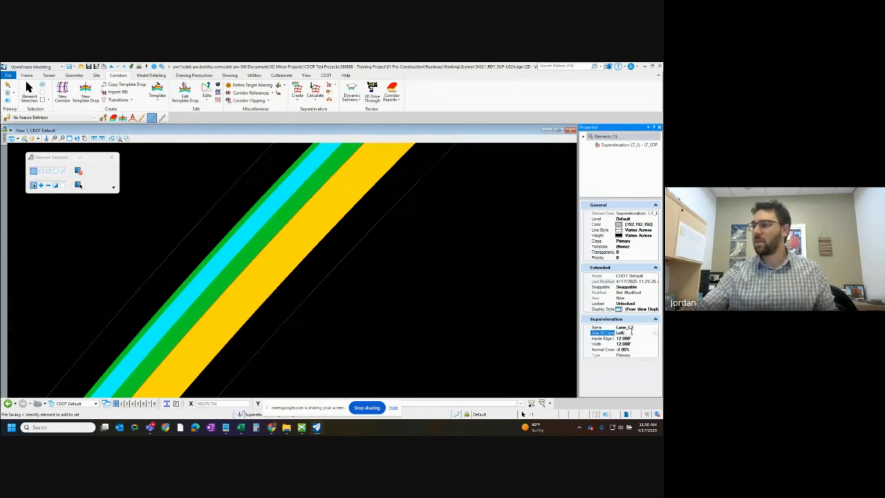
{"action": "left_click", "coordinate": [487, 242]}
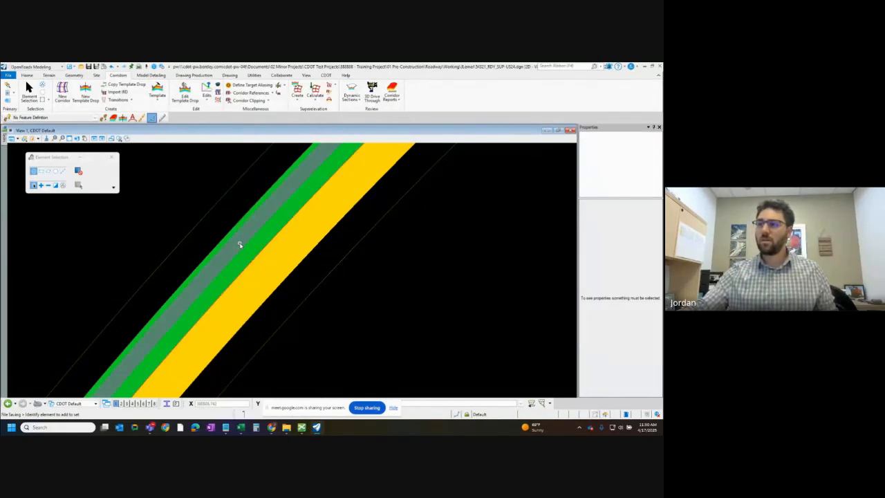
- Check the properties of the renamed outer left lane and the inner lanes beside the centerline, and clear the selection
{"action": "left_click", "coordinate": [239, 245]}
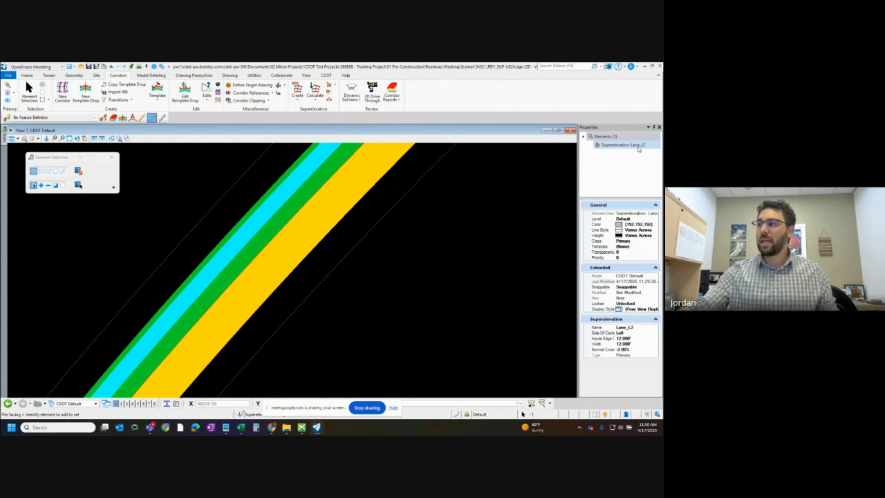
{"action": "left_click", "coordinate": [215, 295]}
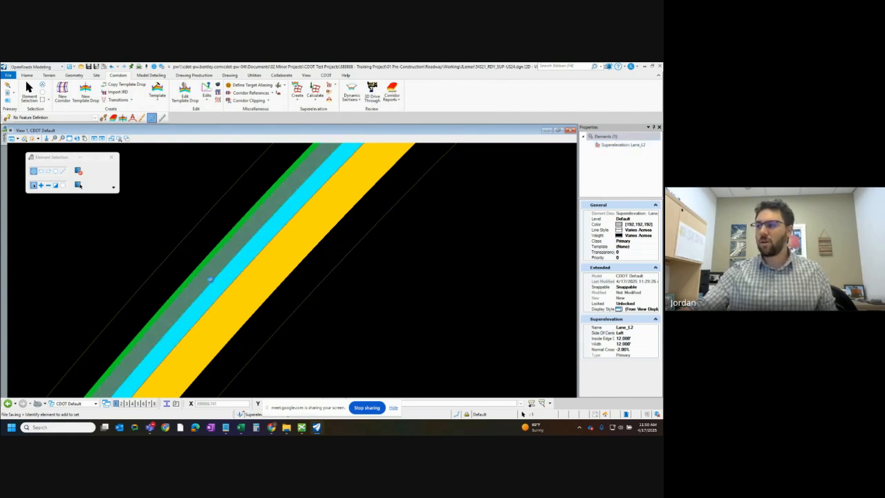
{"action": "left_click", "coordinate": [226, 309]}
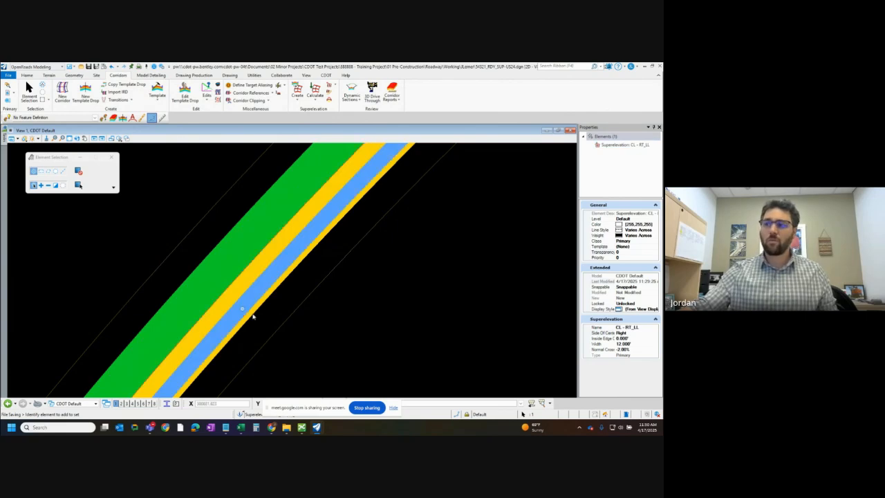
{"action": "left_click", "coordinate": [399, 297]}
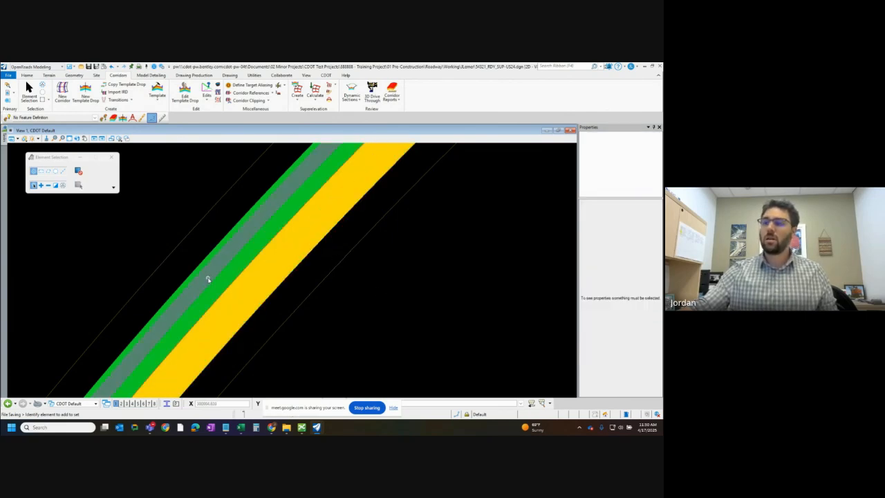